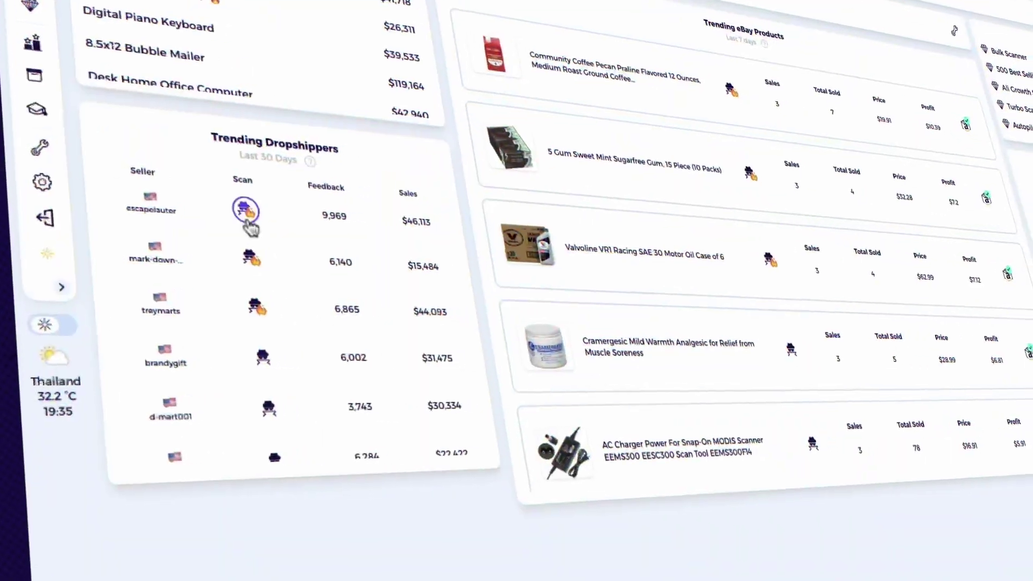
Scan the top seller in Trending Dropshippers to analyze its store
click(244, 218)
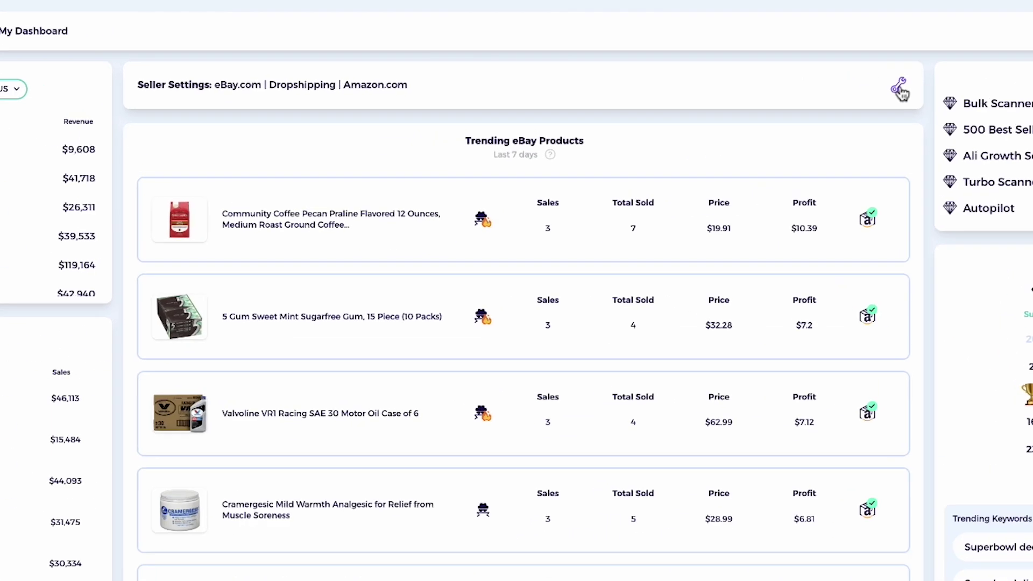
In Seller Settings, choose eBay.com marketplace, Dropshipping business model and Amazon.com source website
click(768, 57)
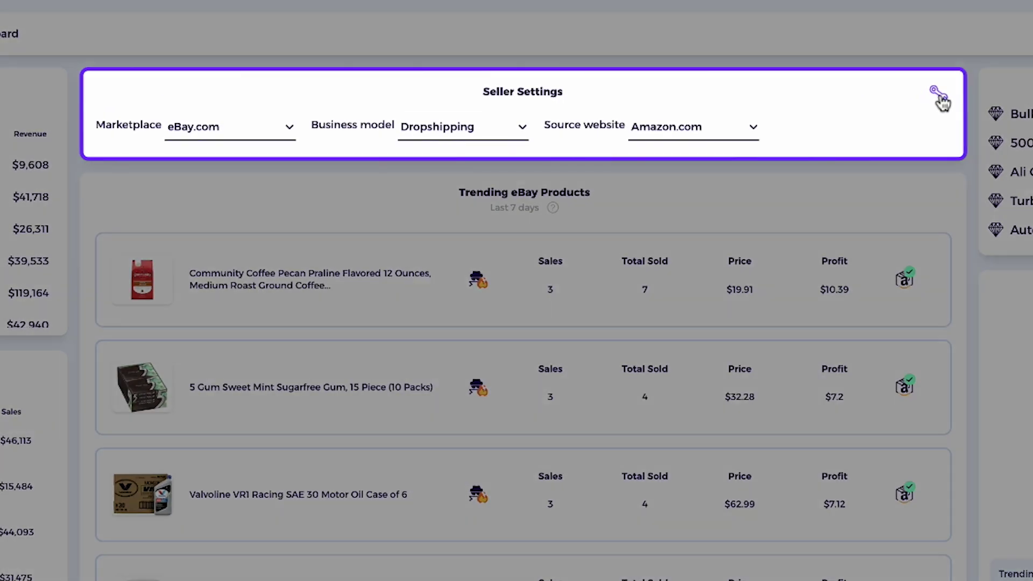
click(460, 128)
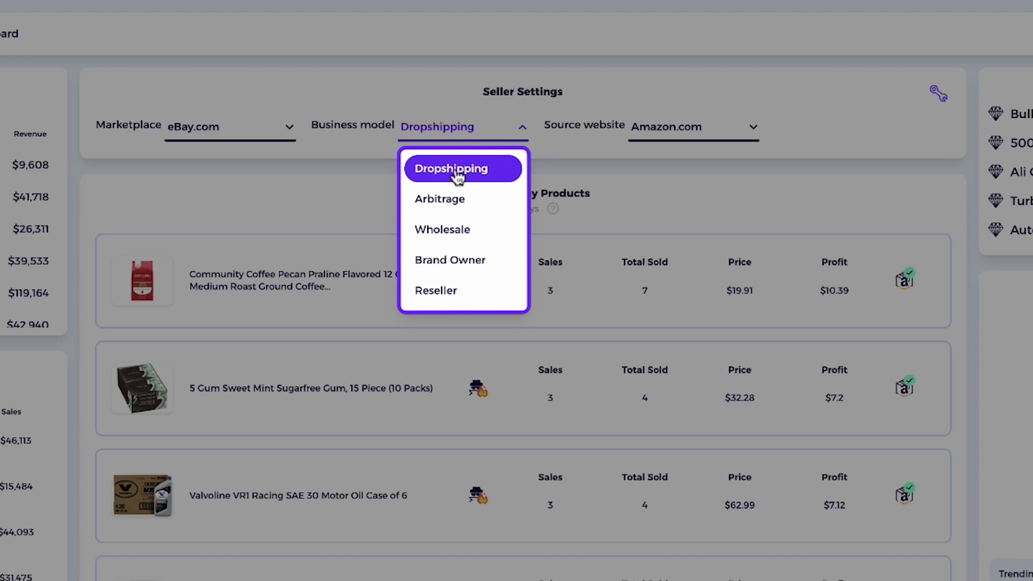
click(456, 171)
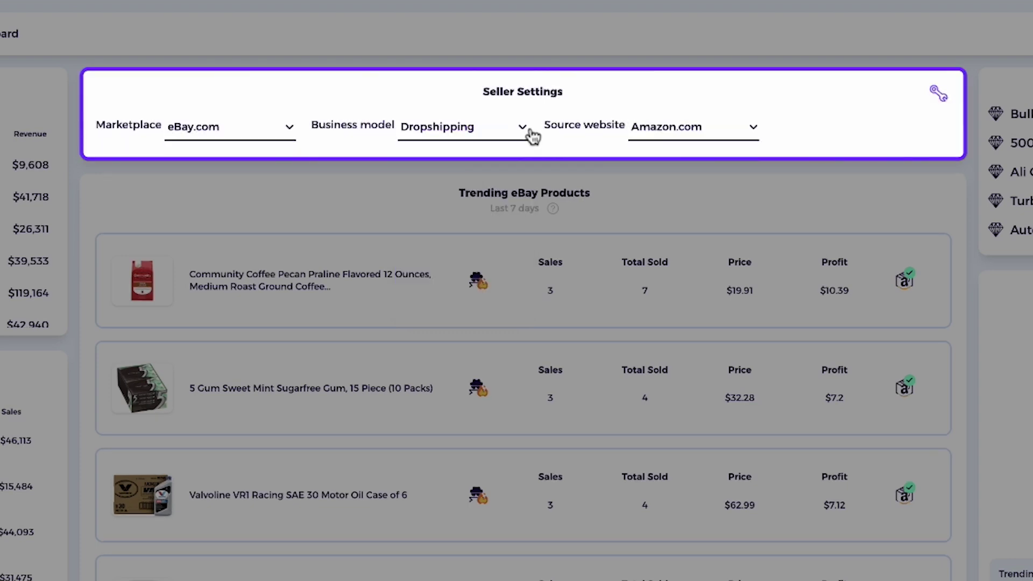
click(208, 139)
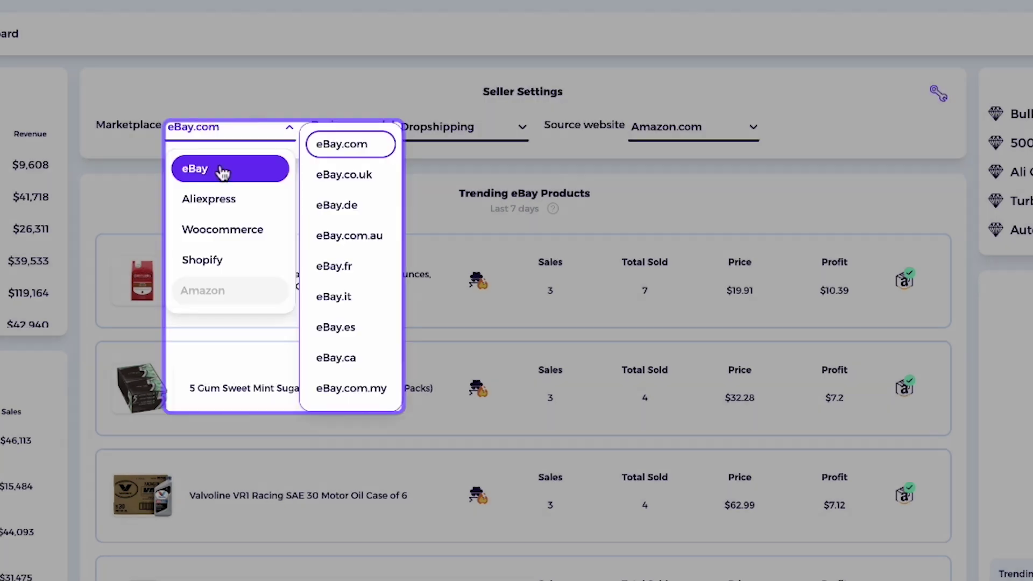
click(334, 145)
click(462, 129)
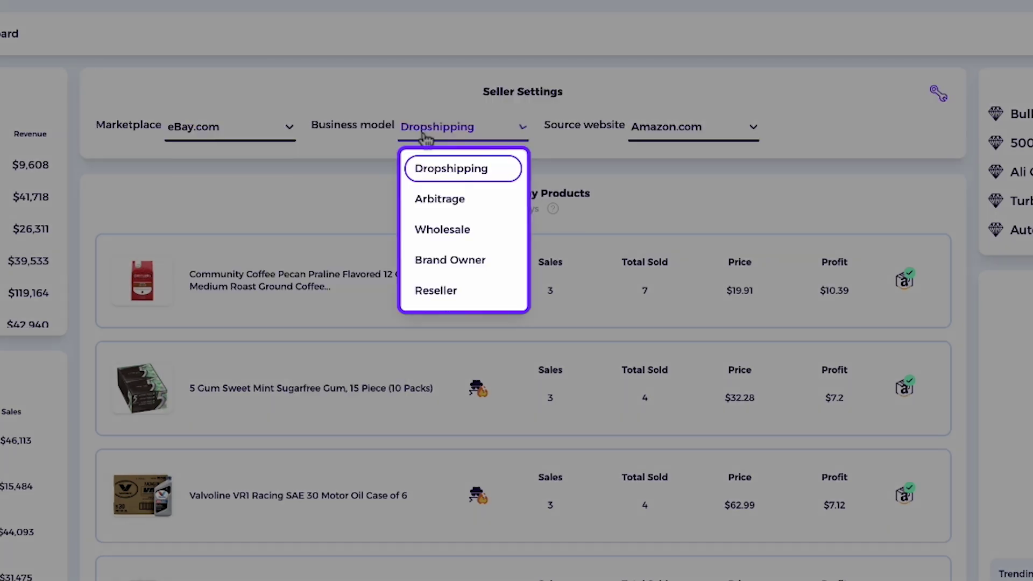
click(455, 170)
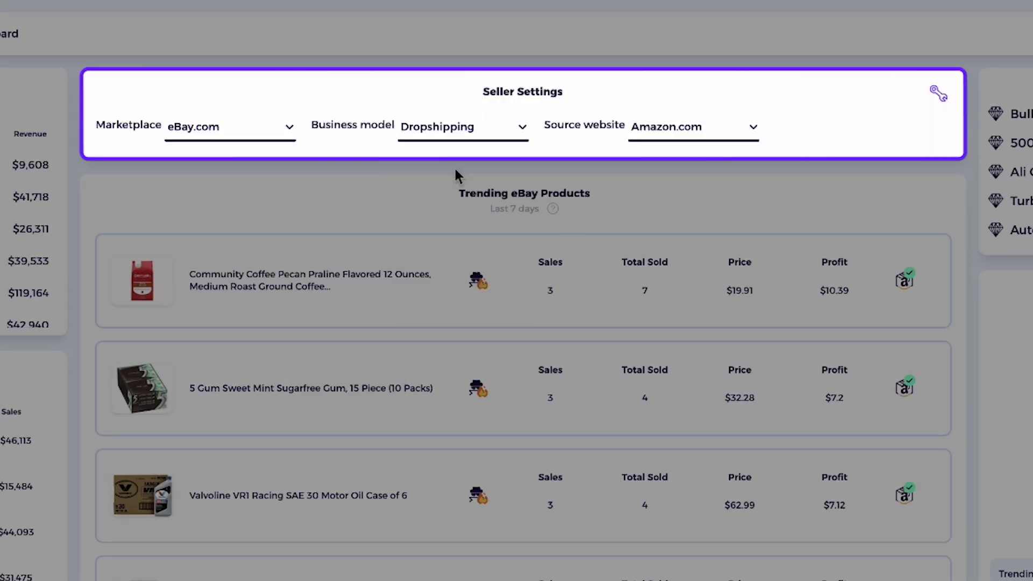
click(653, 150)
click(656, 167)
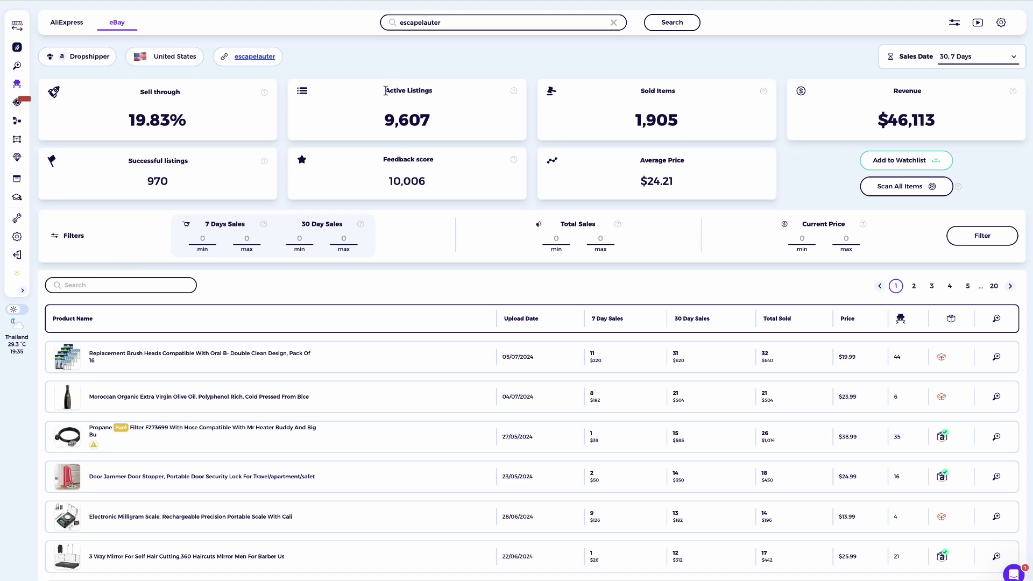
Highlight the 9,607 active listings and 1,905 sold items, then return to Market Insights
drag(394, 90, 454, 130)
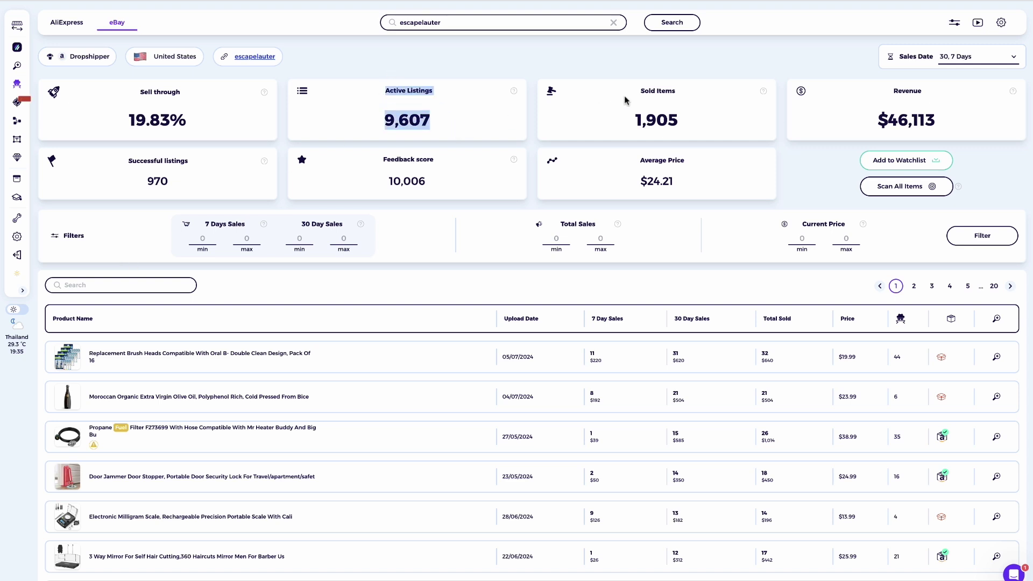
drag(626, 98, 713, 125)
click(713, 125)
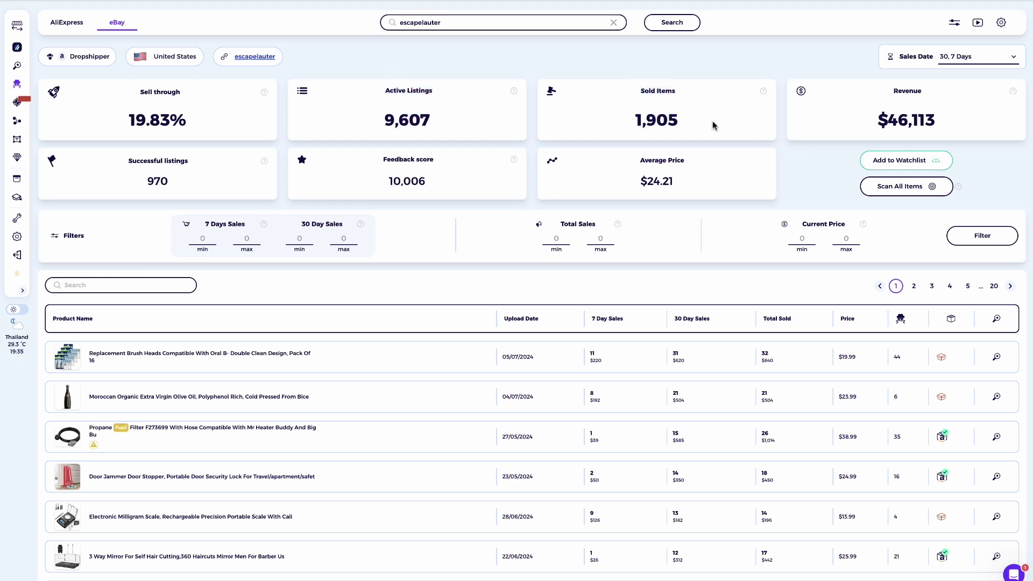
click(17, 46)
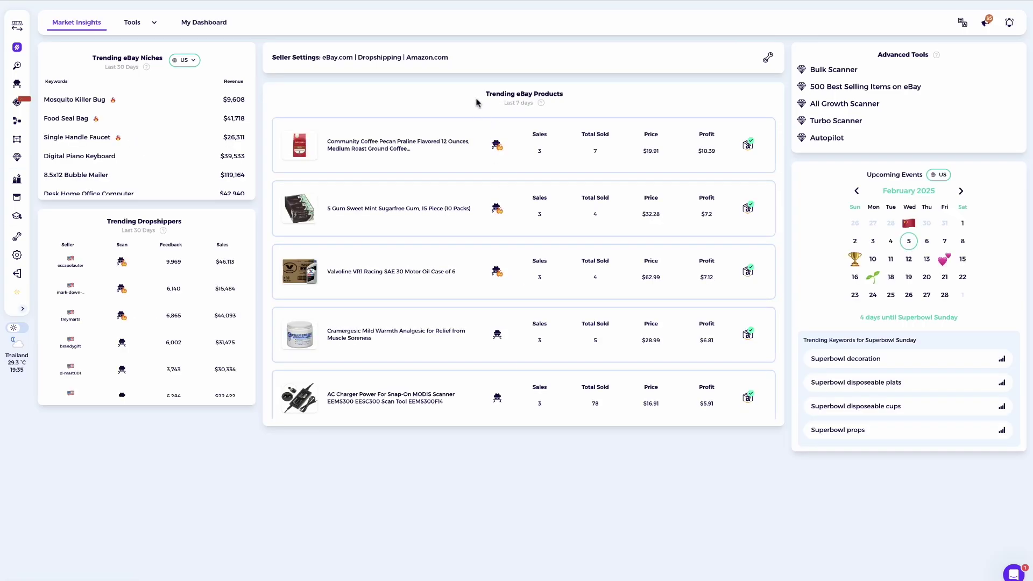
drag(476, 95, 575, 97)
click(470, 157)
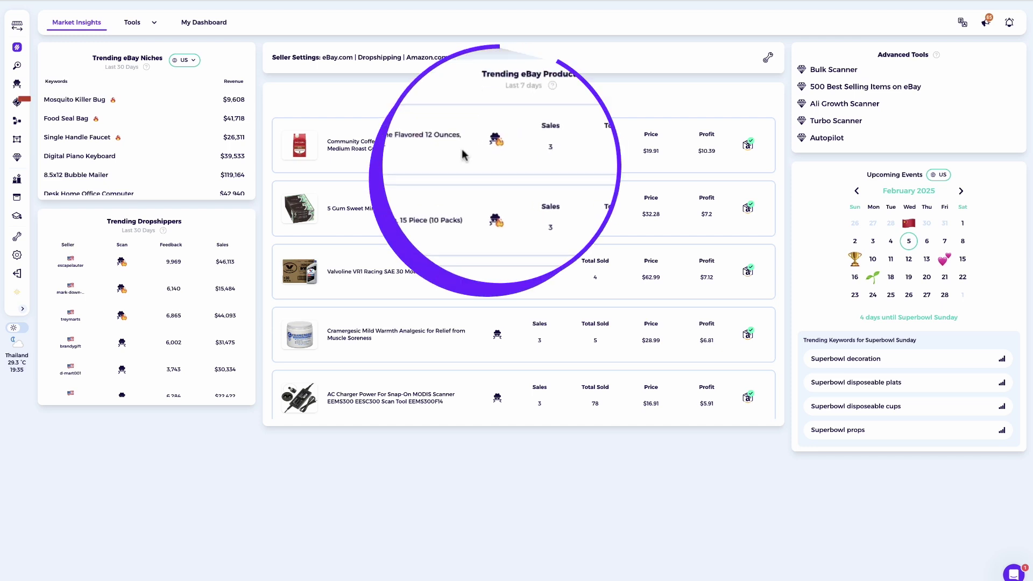
click(496, 144)
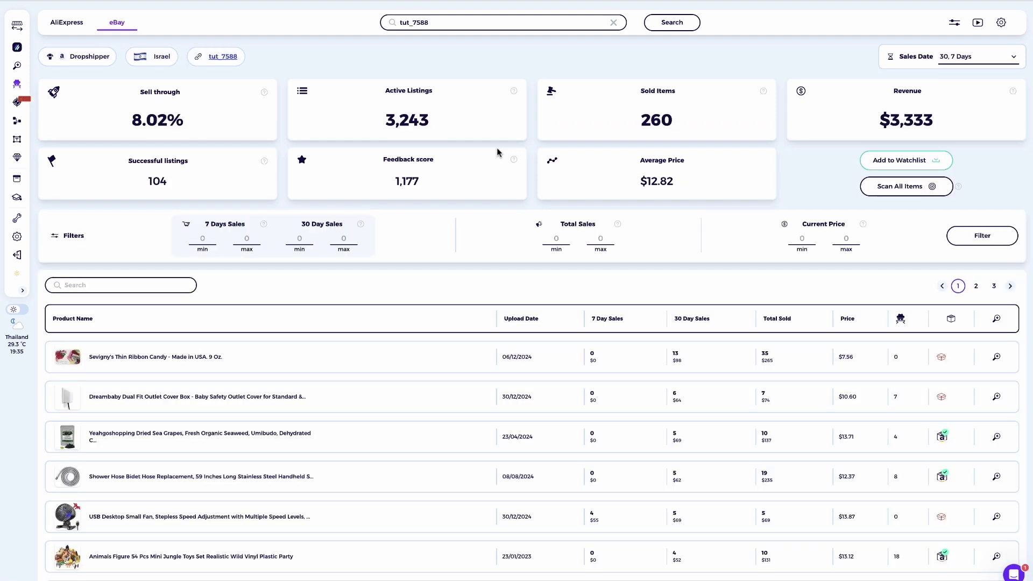
scroll(496, 147, down, 2)
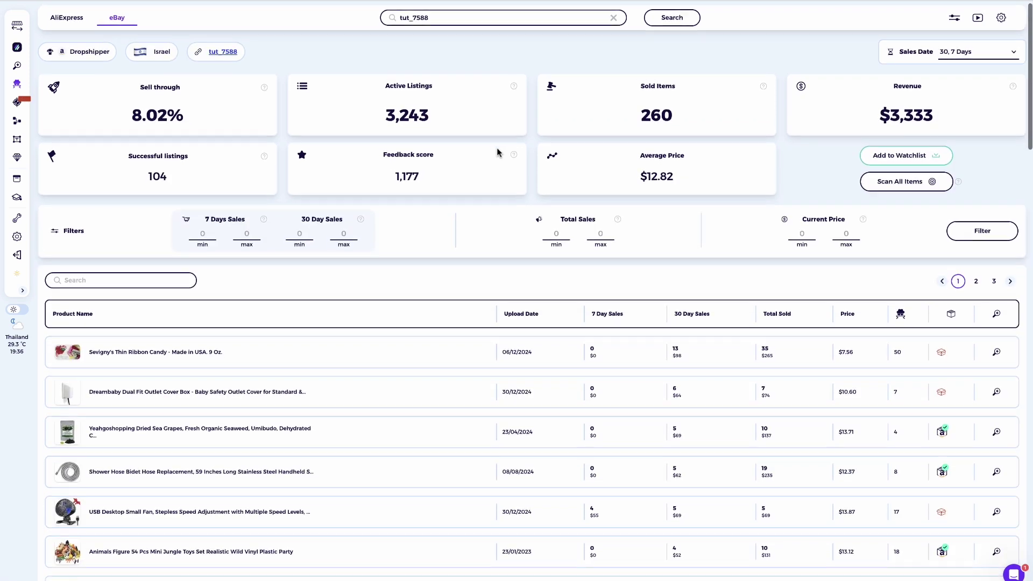
scroll(496, 148, down, 2)
scroll(496, 147, up, 3)
scroll(496, 148, up, 2)
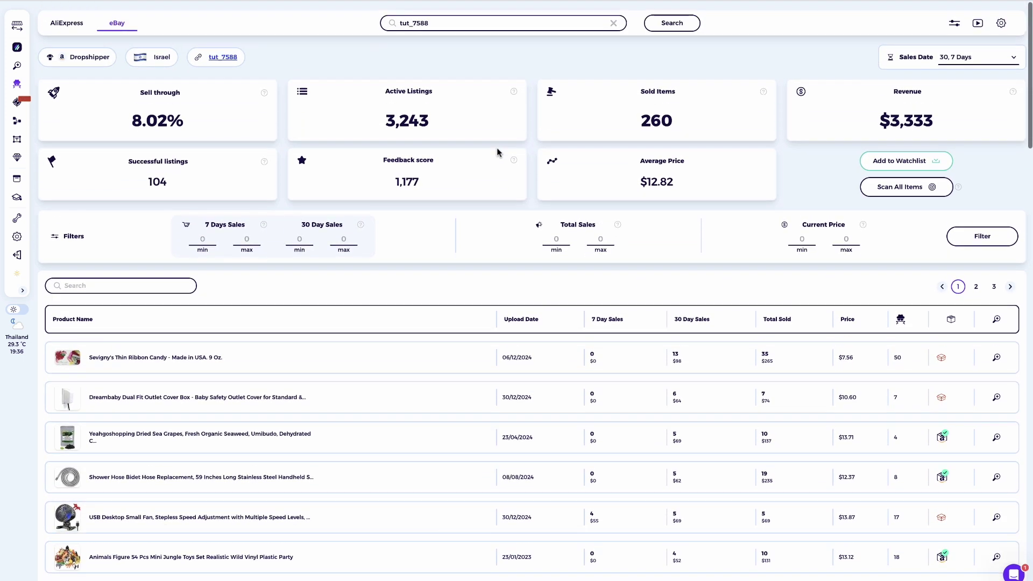
key(alt+Left)
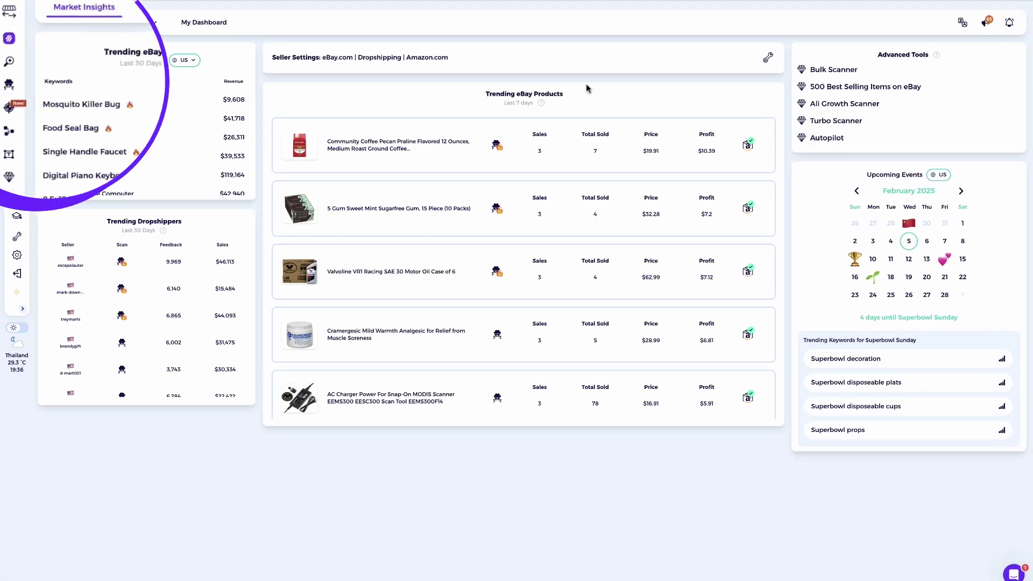
Open Product Research and copy the Amazon grinder set's full product title
click(17, 65)
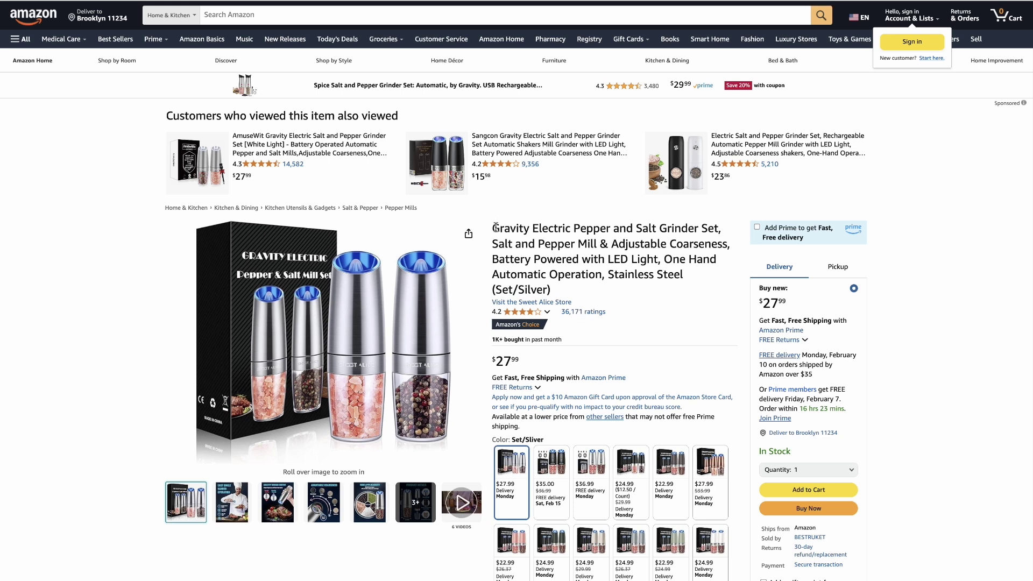
drag(495, 226, 720, 231)
right_click(698, 230)
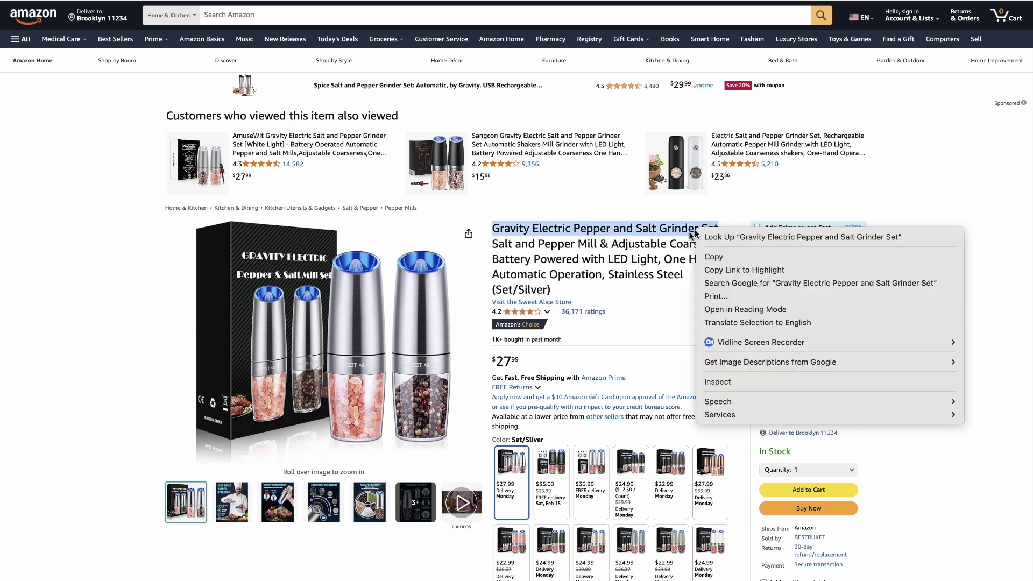
click(708, 257)
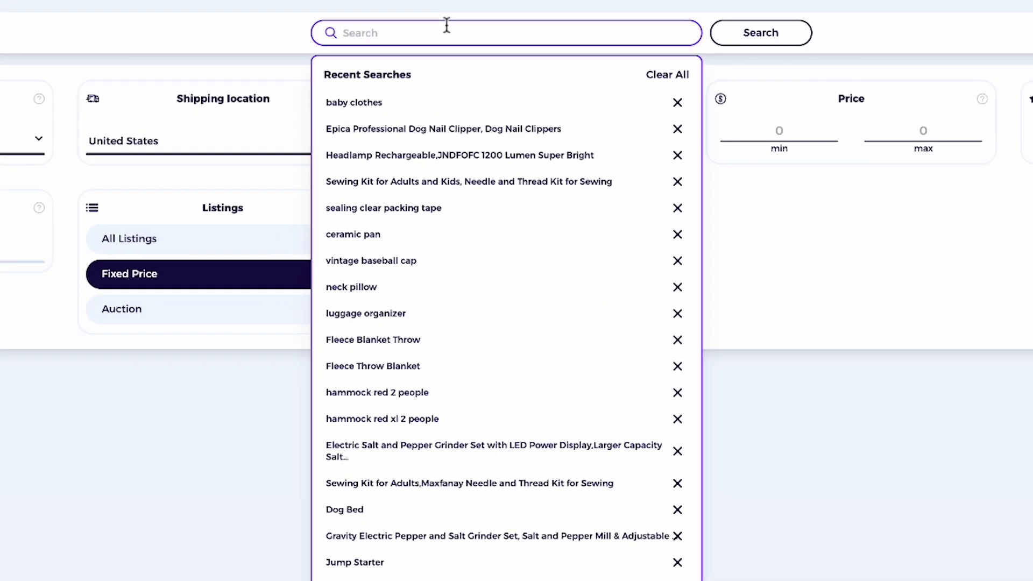
Paste the copied title and search eBay for the Gravity Electric Pepper and Salt Grinder Set
right_click(446, 25)
click(472, 164)
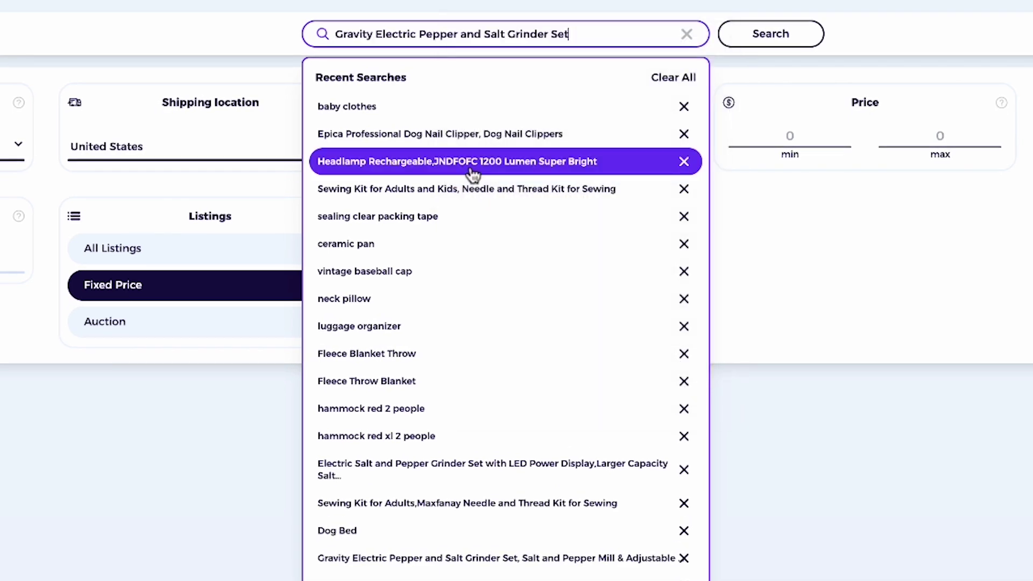
click(855, 248)
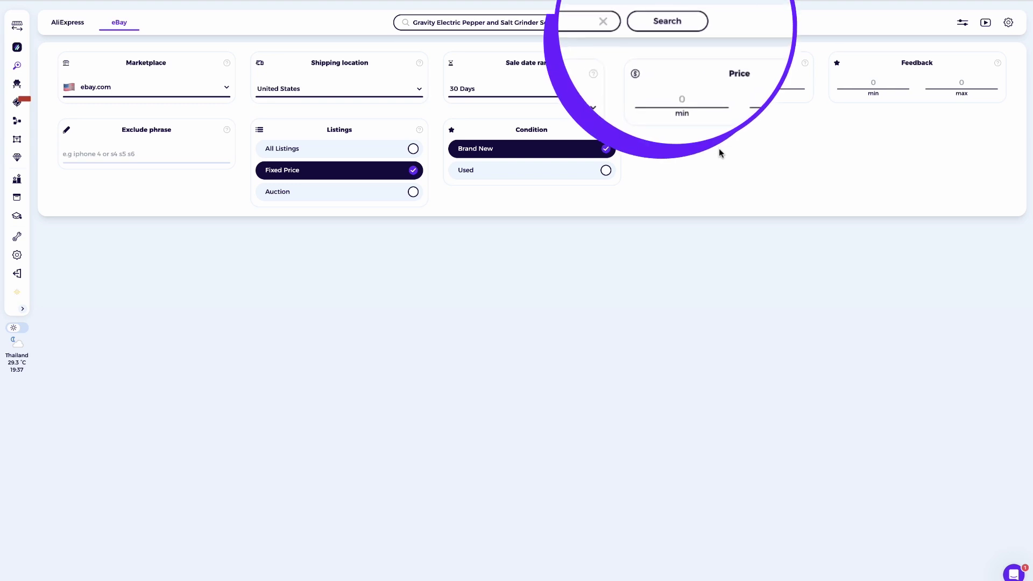
click(677, 26)
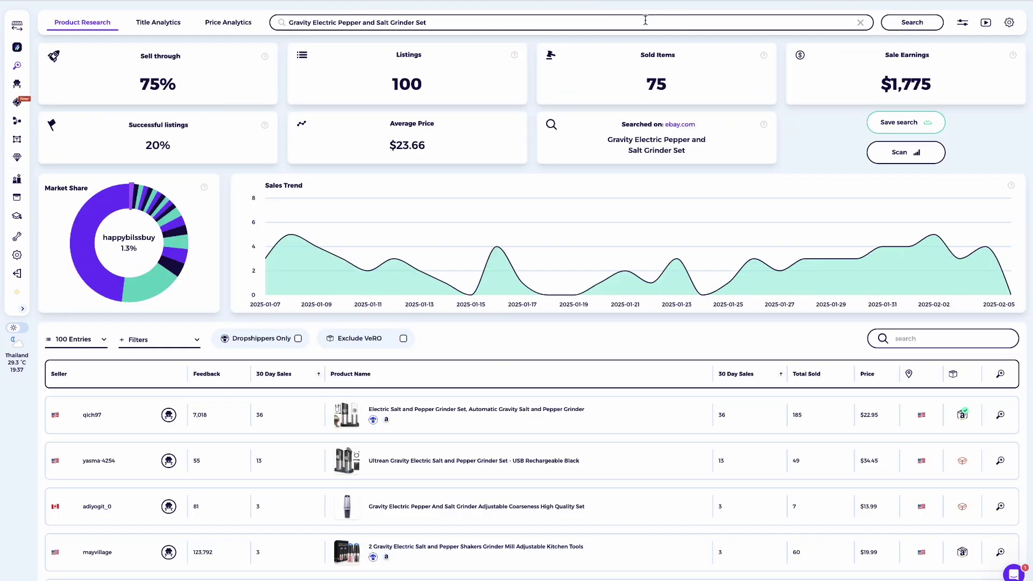
mouse_move(479, 203)
scroll(479, 202, down, 10)
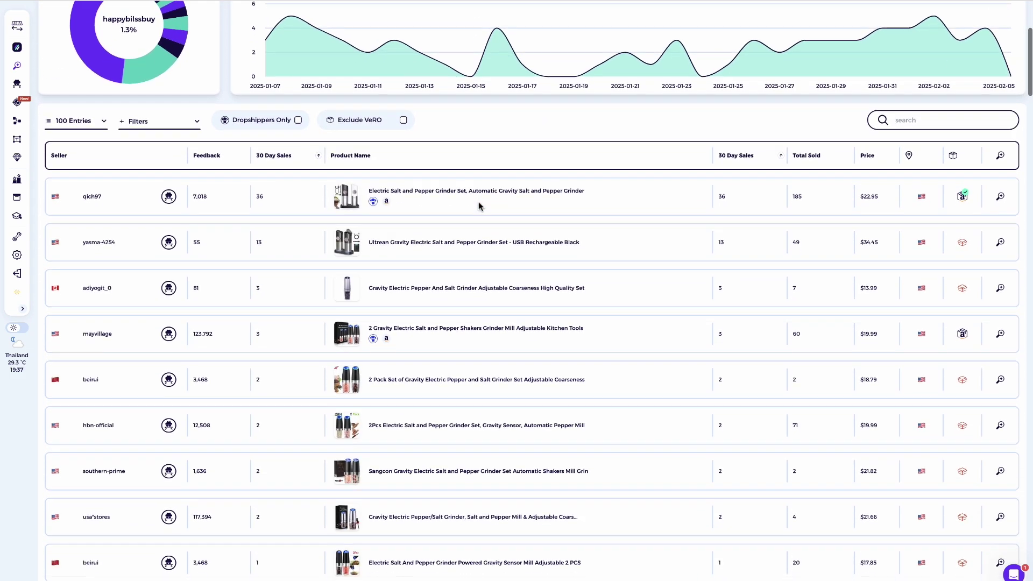
scroll(478, 207, down, 15)
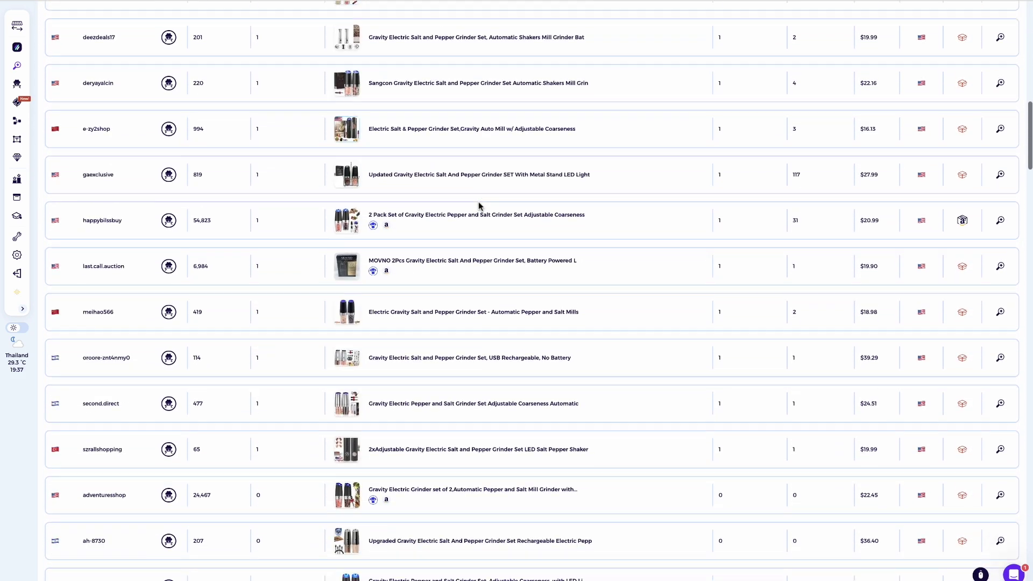
scroll(480, 207, up, 20)
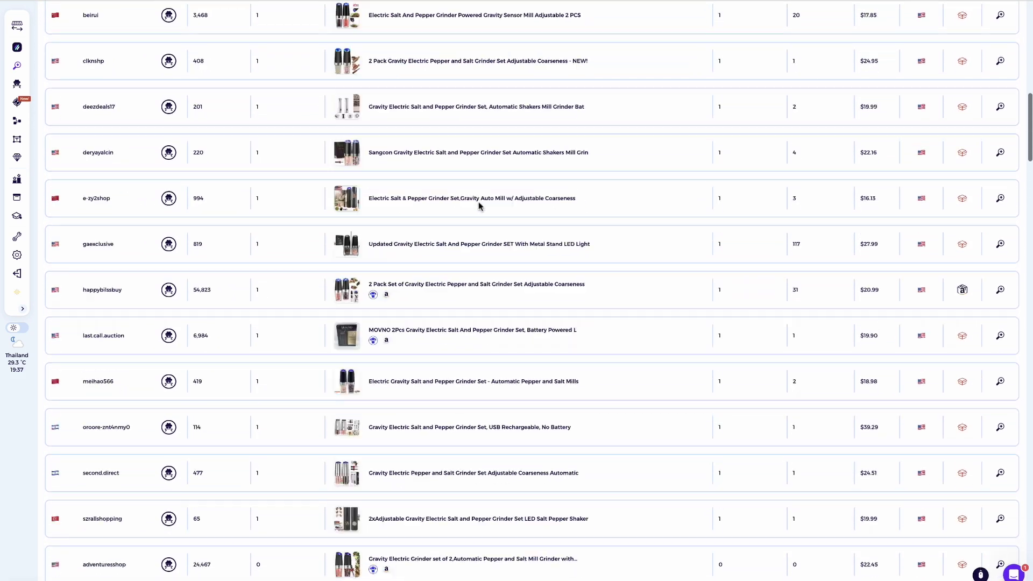
scroll(479, 202, down, 1)
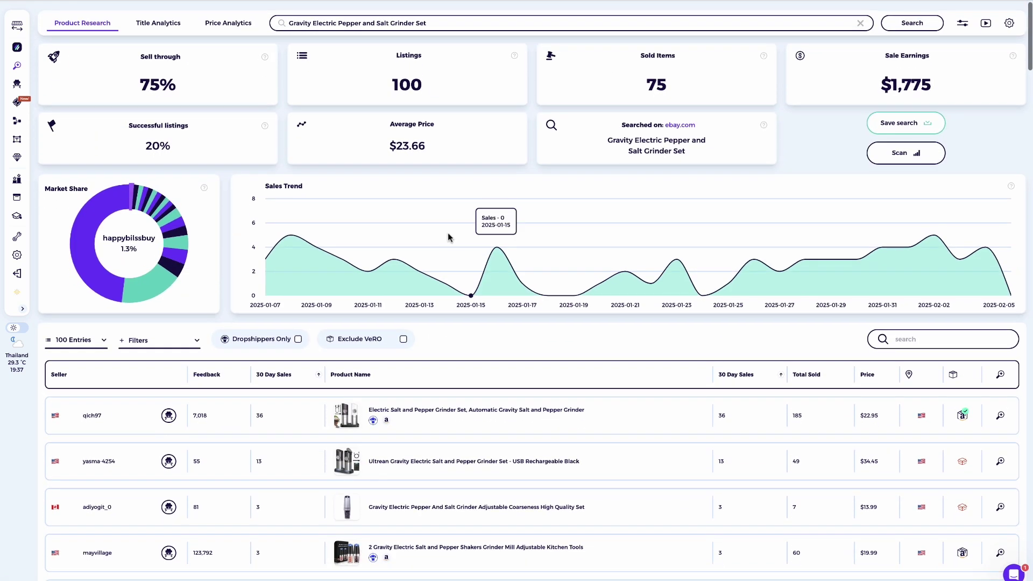
Turn on Dropshippers Only, review Quick Settings' source website, then go to Product Explorer
click(309, 341)
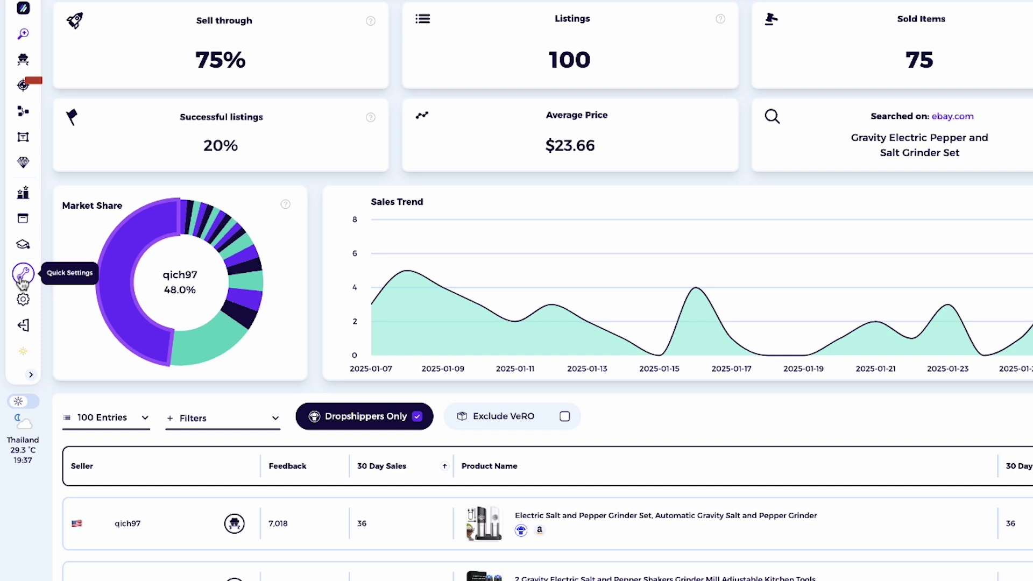
click(17, 239)
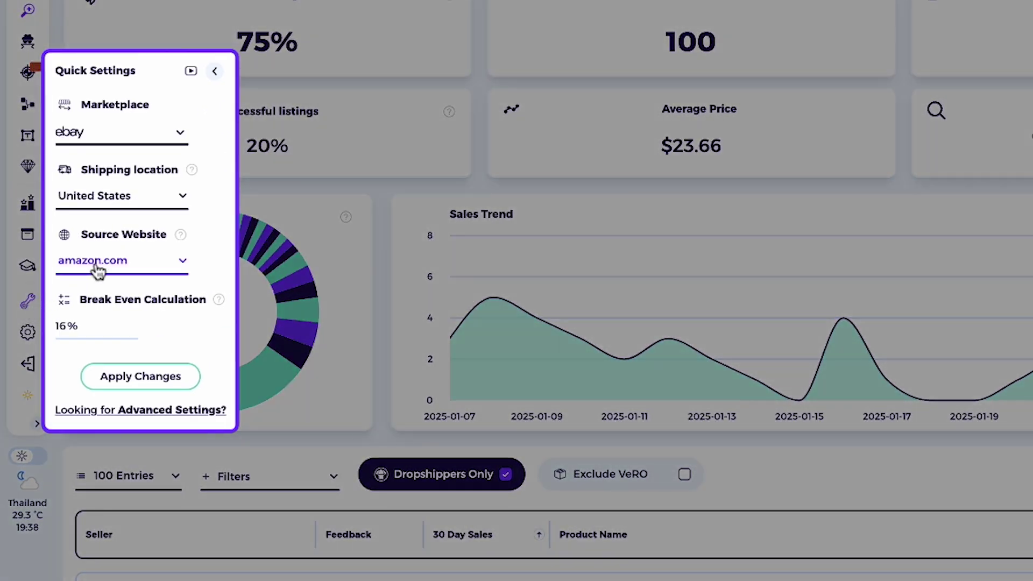
click(99, 271)
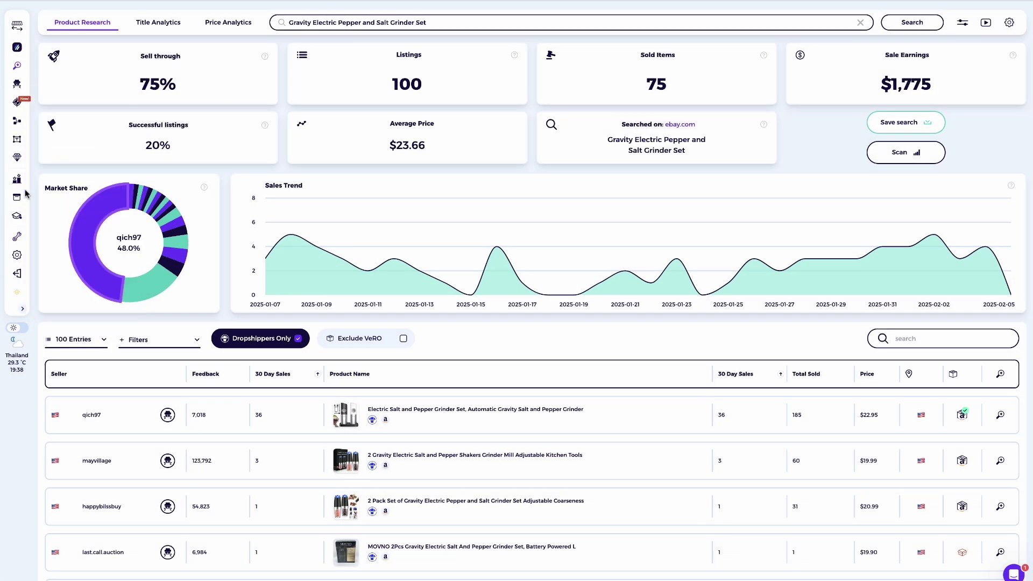
click(22, 107)
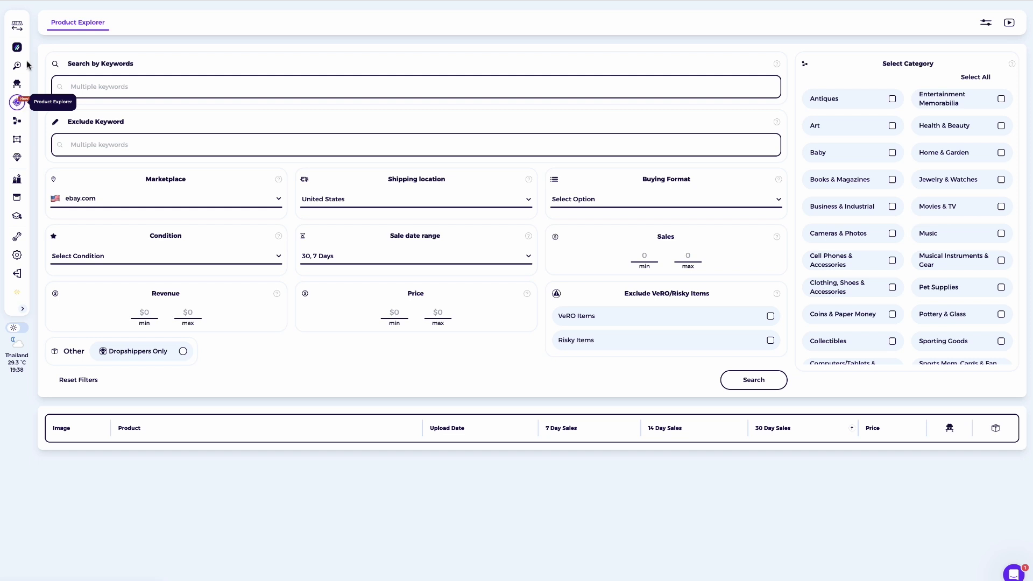
Add 'Dog house' as a keyword chip in Product Explorer's Search by Keywords box
click(97, 87)
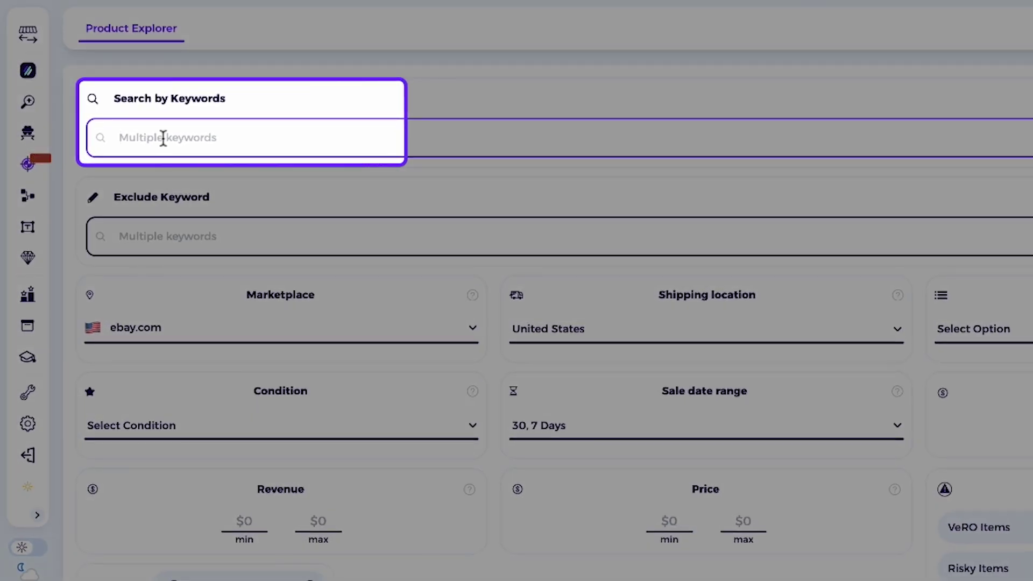
text(Dog house)
key(Return)
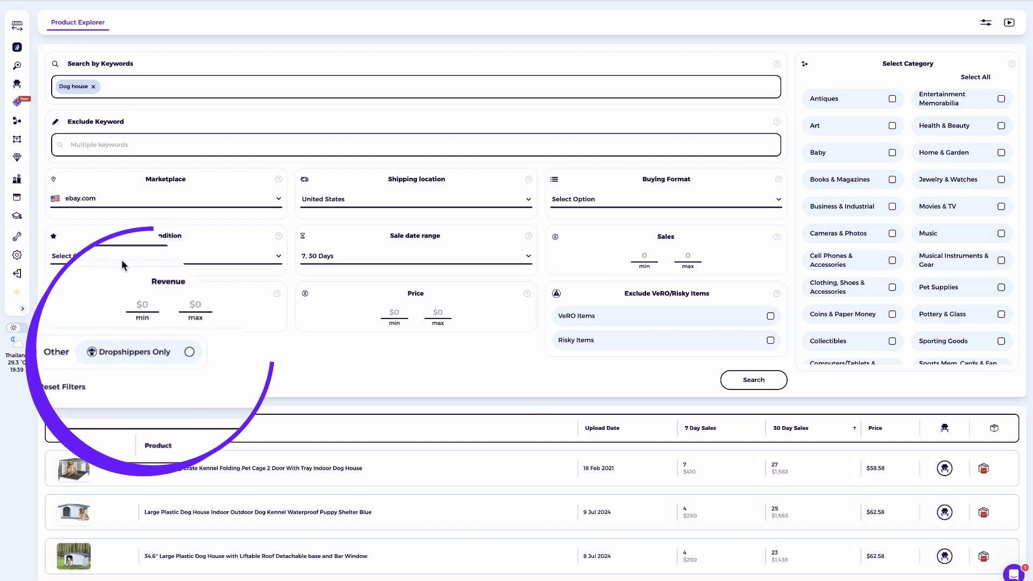
click(153, 355)
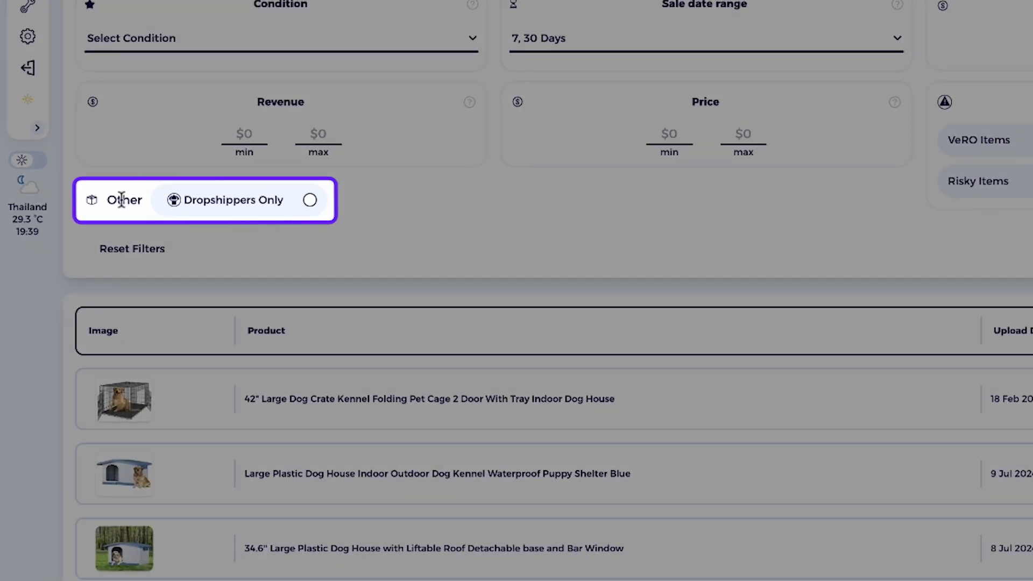
Switch on the Dropshippers Only toggle in the Other section
click(228, 200)
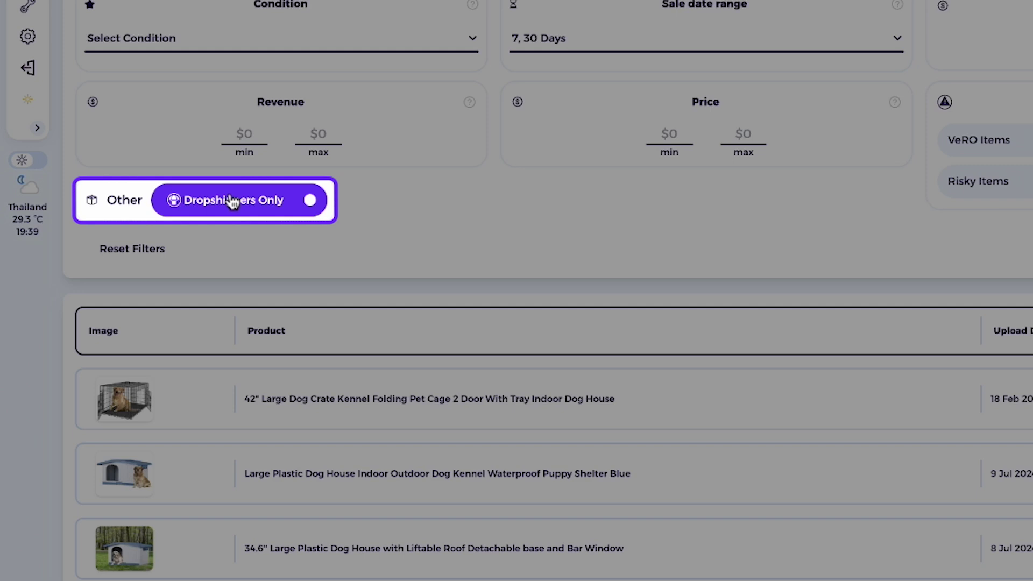
In the Dropshippers Only popup, choose supplier amazon.com with Exact Items matching
click(231, 202)
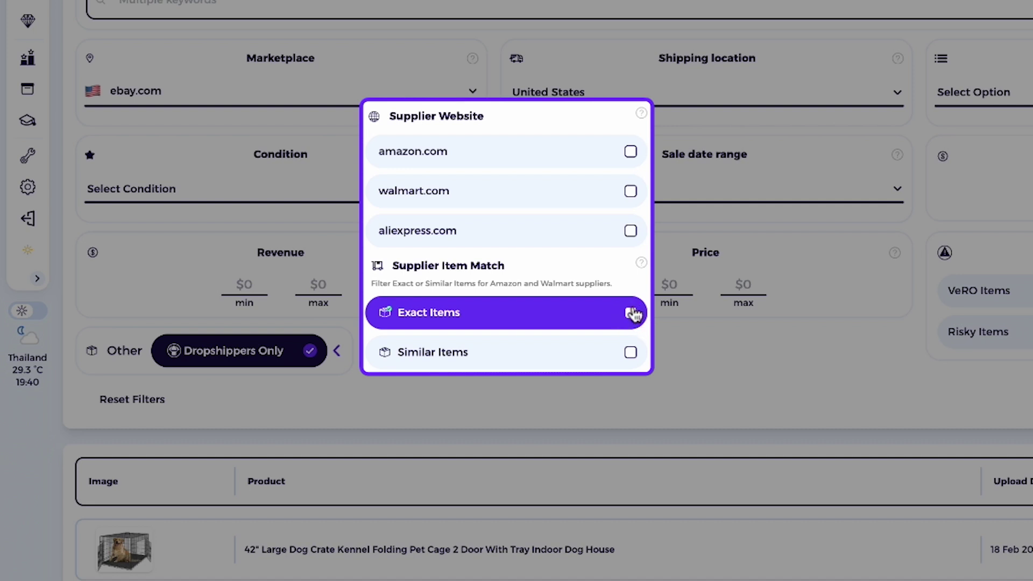
click(633, 314)
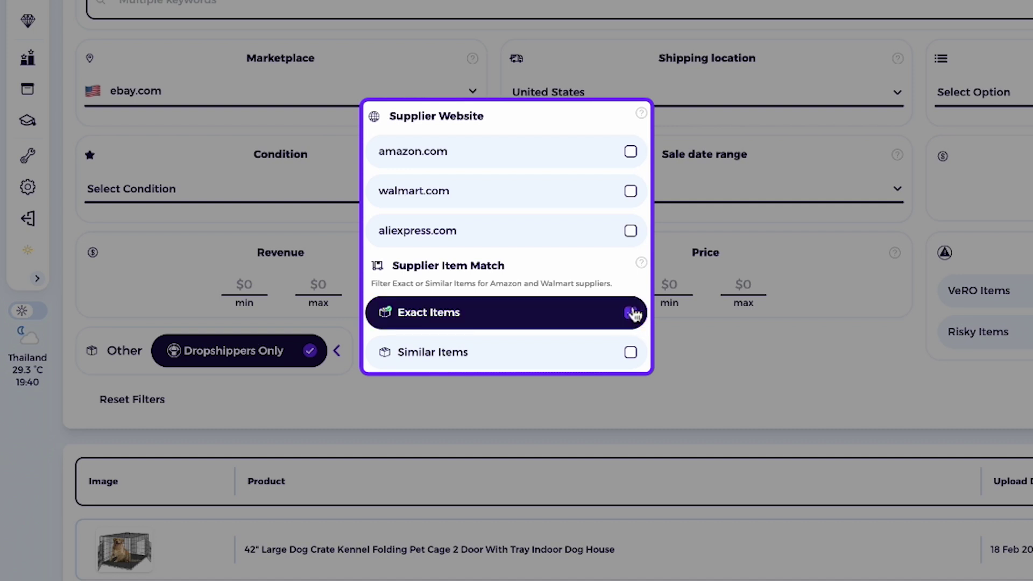
click(629, 152)
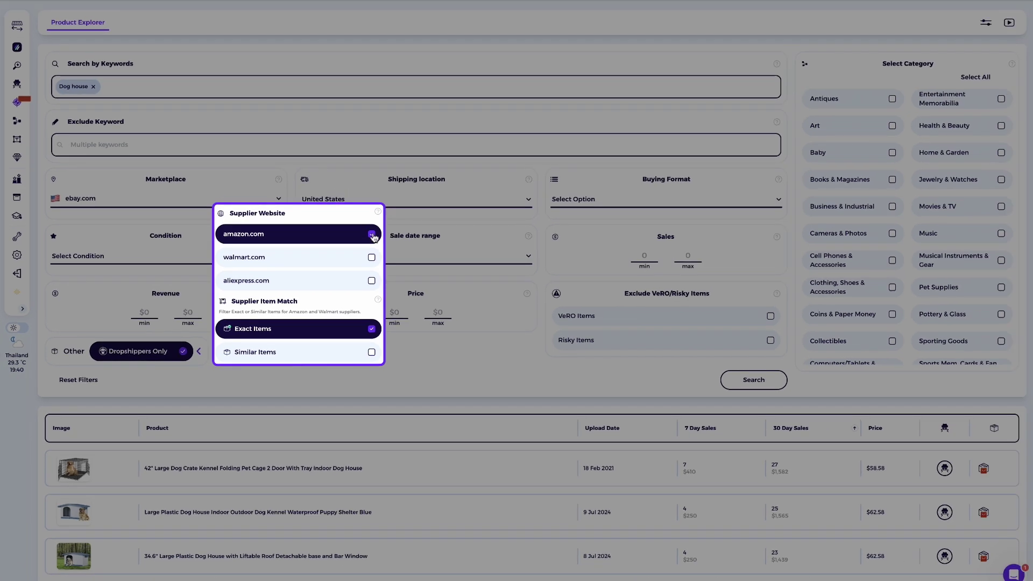
click(372, 329)
click(370, 332)
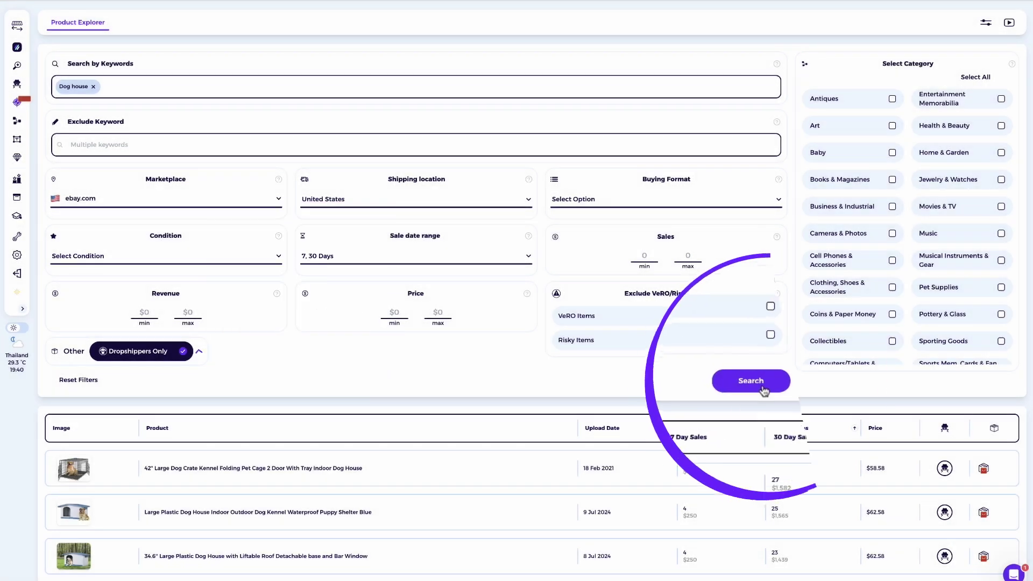
Run the filtered Dog house search and scan the second result's seller, browsing its listings
click(762, 382)
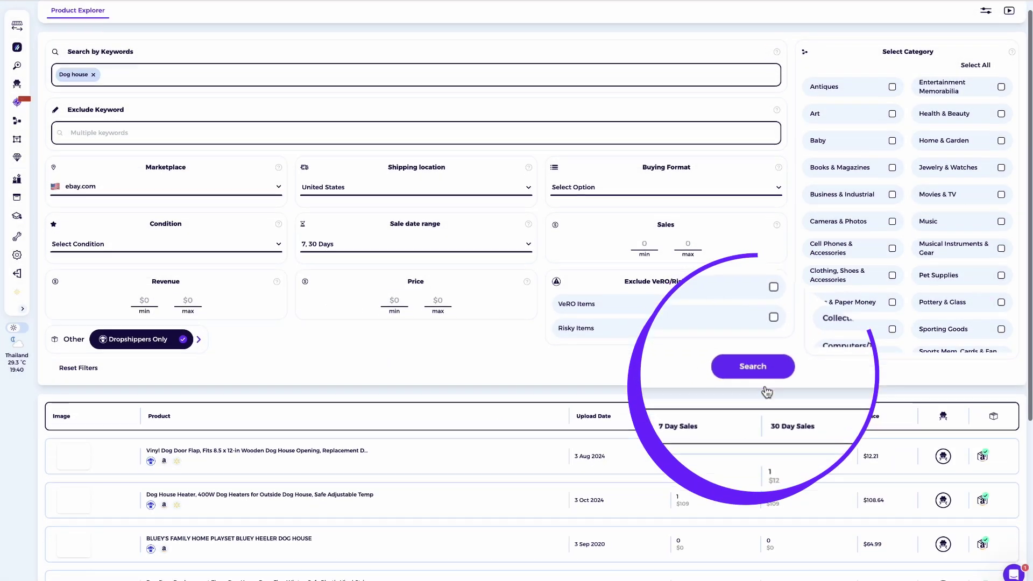
scroll(764, 383, down, 5)
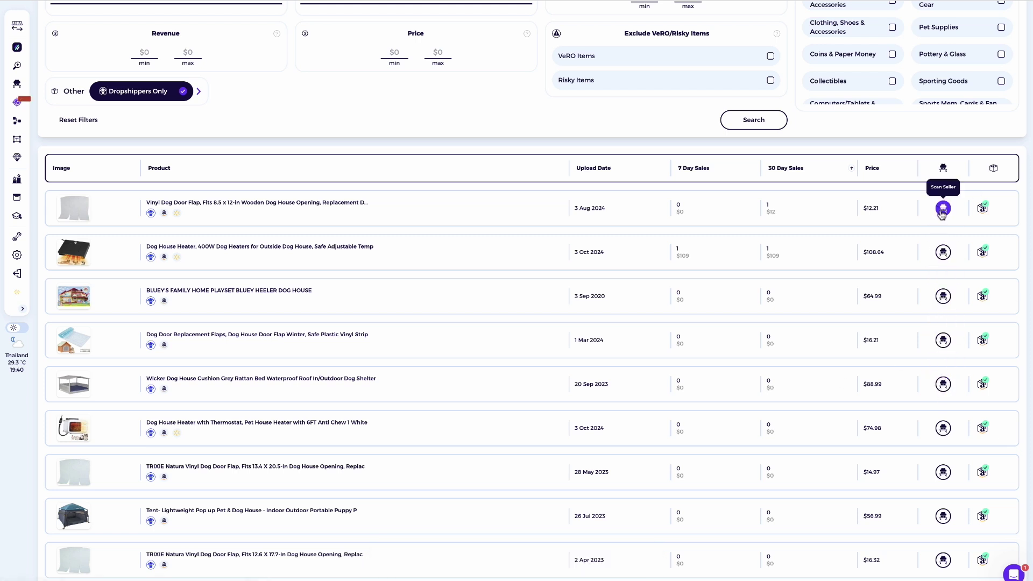
click(942, 252)
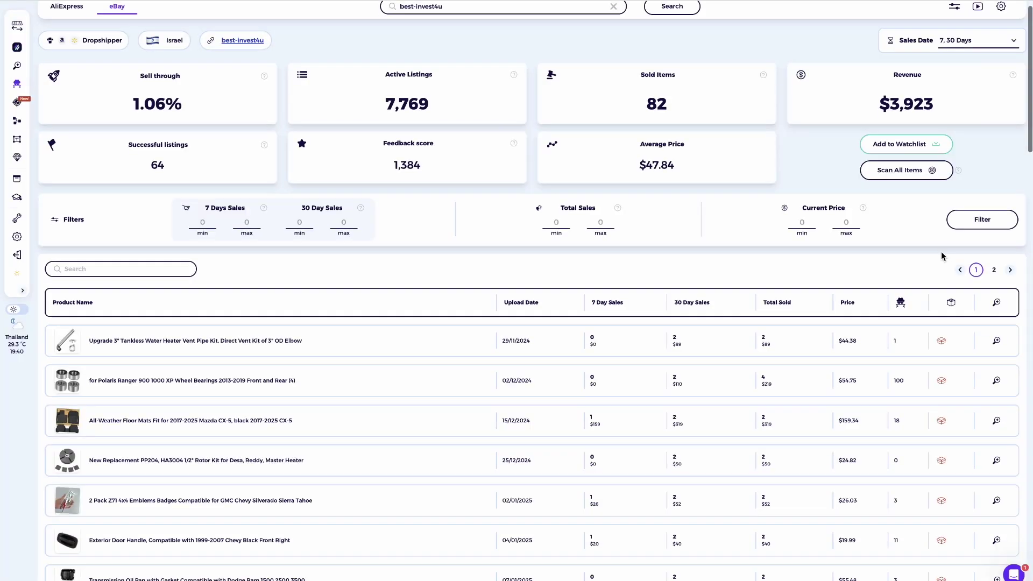
scroll(941, 250, down, 8)
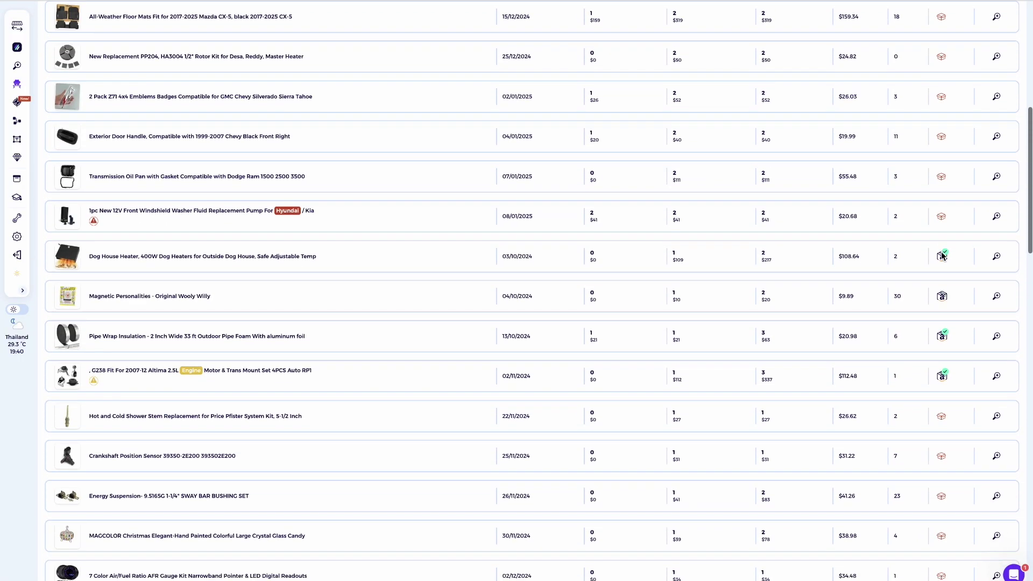
scroll(943, 256, down, 3)
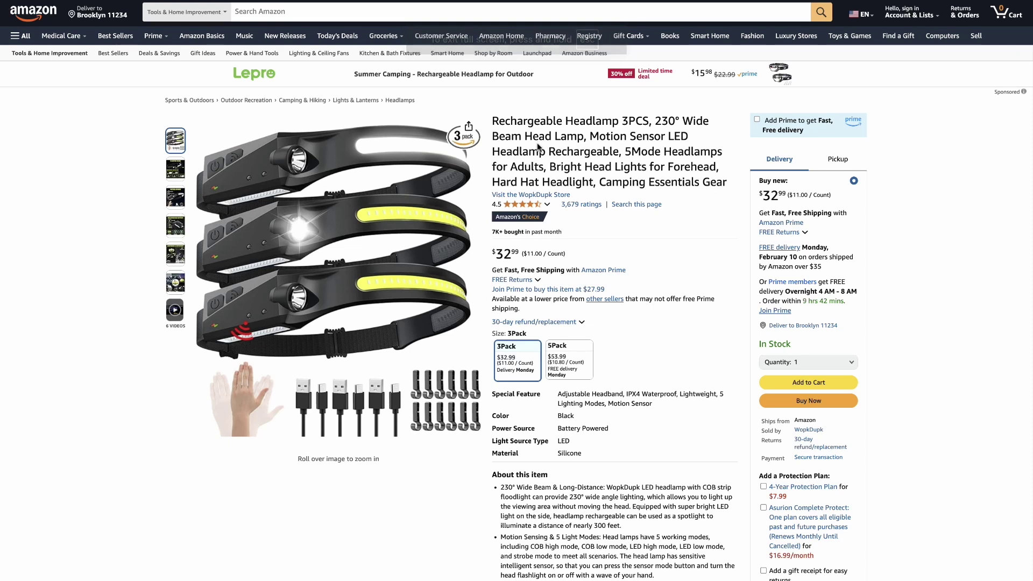
Copy the headlamp title's opening words 'Rechargeable Headlamp 3PCS, 230' from the Amazon listing
drag(494, 122, 669, 123)
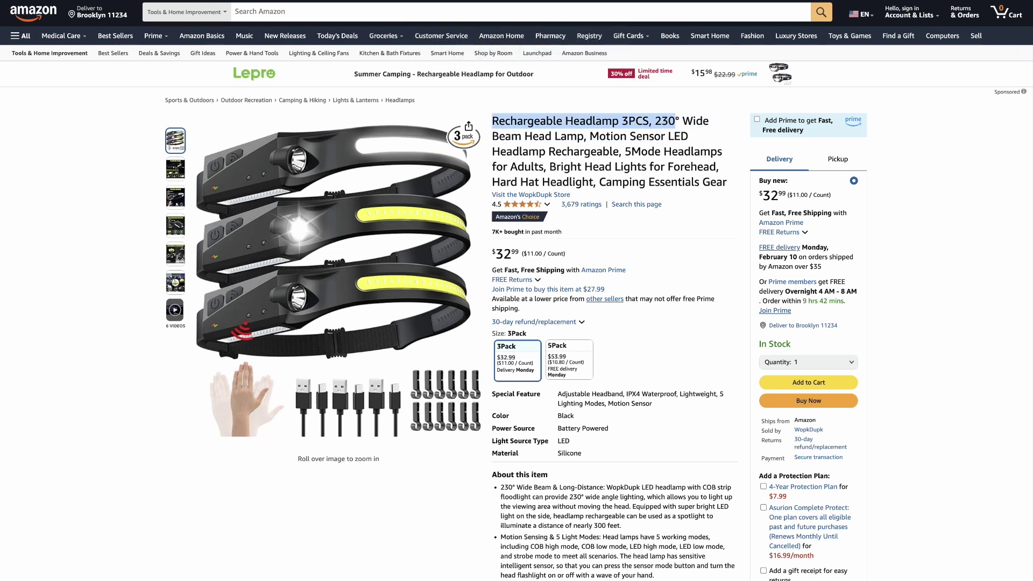
right_click(667, 123)
click(671, 153)
Search eBay for the pasted headlamp title and open the $42.98 listing
key(ctrl+Tab)
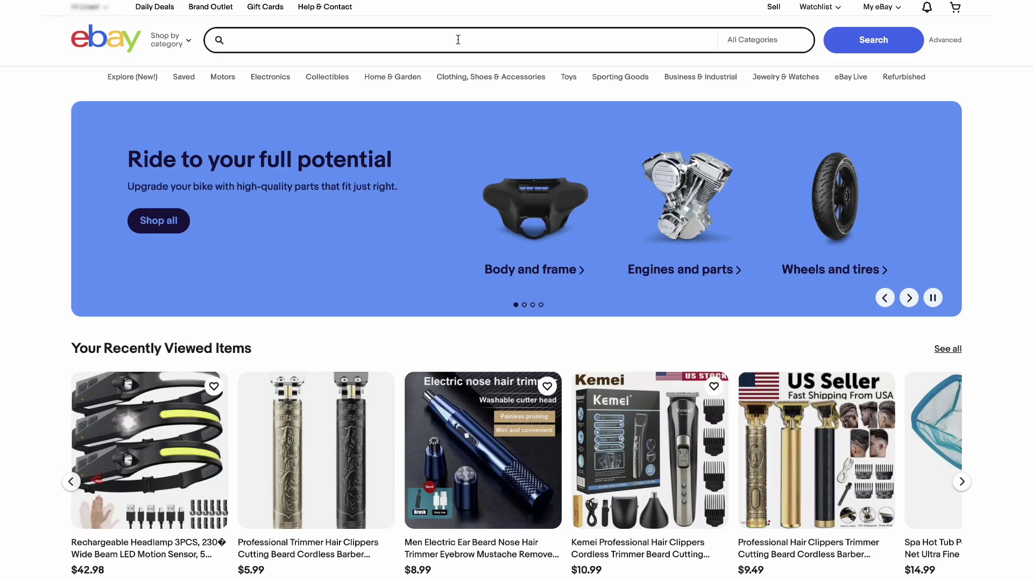
key(ctrl+v)
click(884, 39)
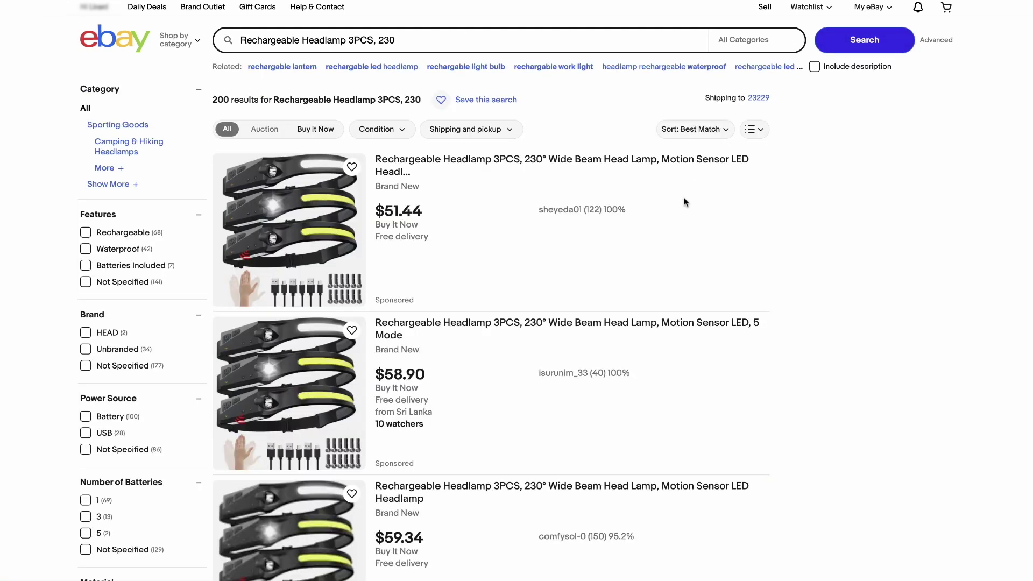
scroll(685, 199, down, 5)
scroll(686, 191, down, 4)
click(686, 194)
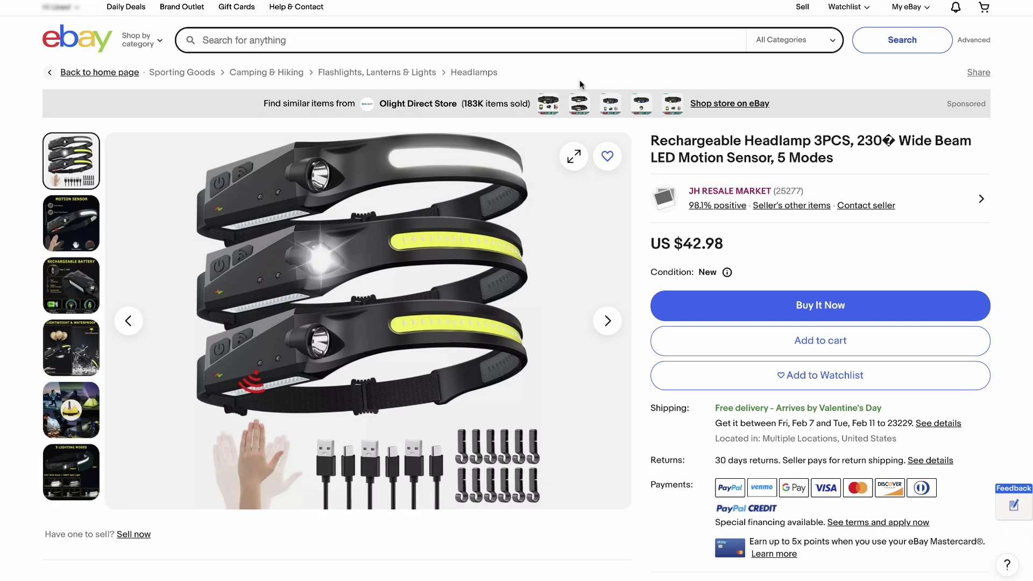
Copy the seller's username from their eBay store's About page
click(722, 193)
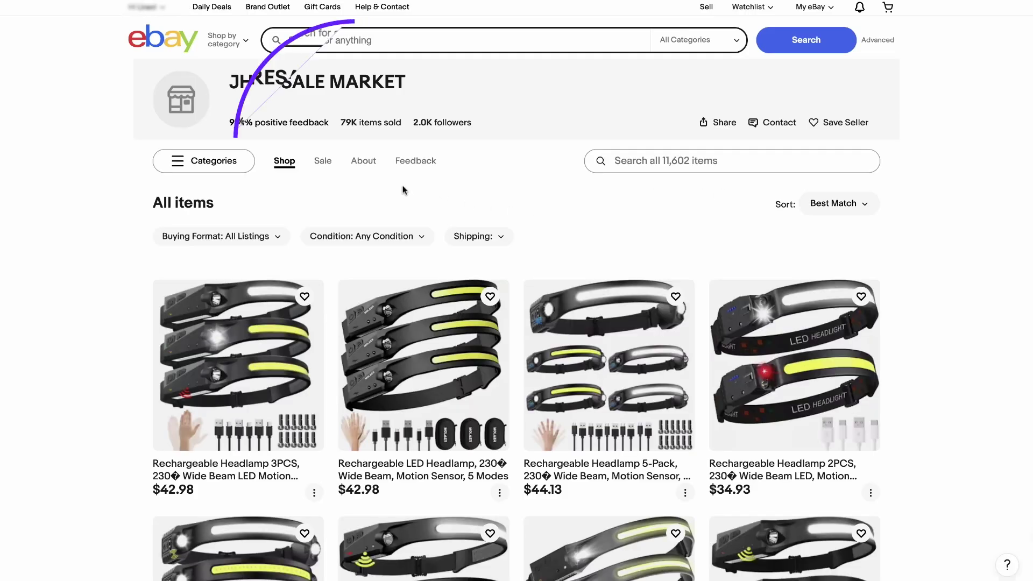
click(364, 161)
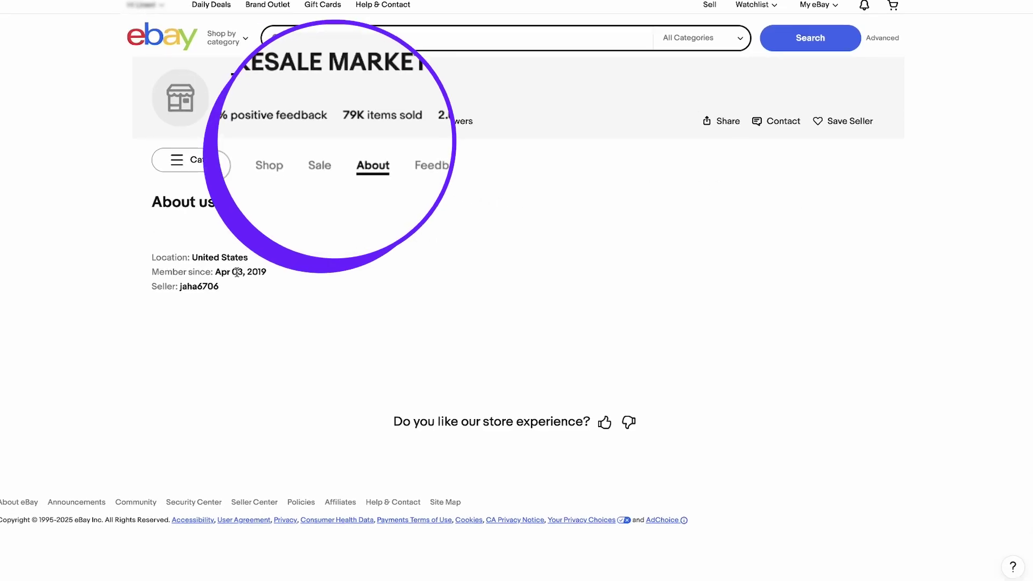
double_click(209, 286)
right_click(210, 287)
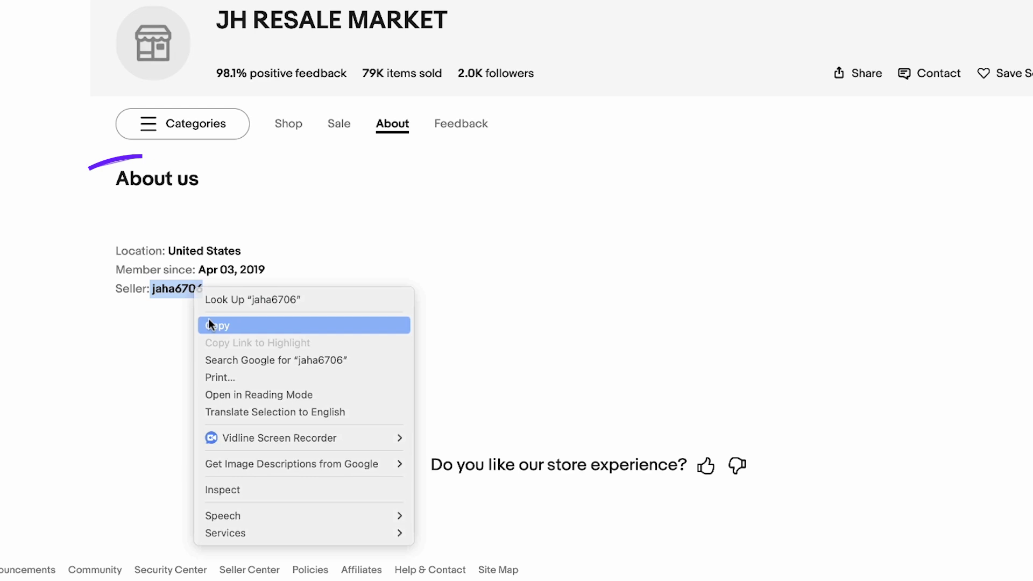
click(209, 324)
Search ZIK's competitor research for the pasted headlamp seller username
right_click(414, 31)
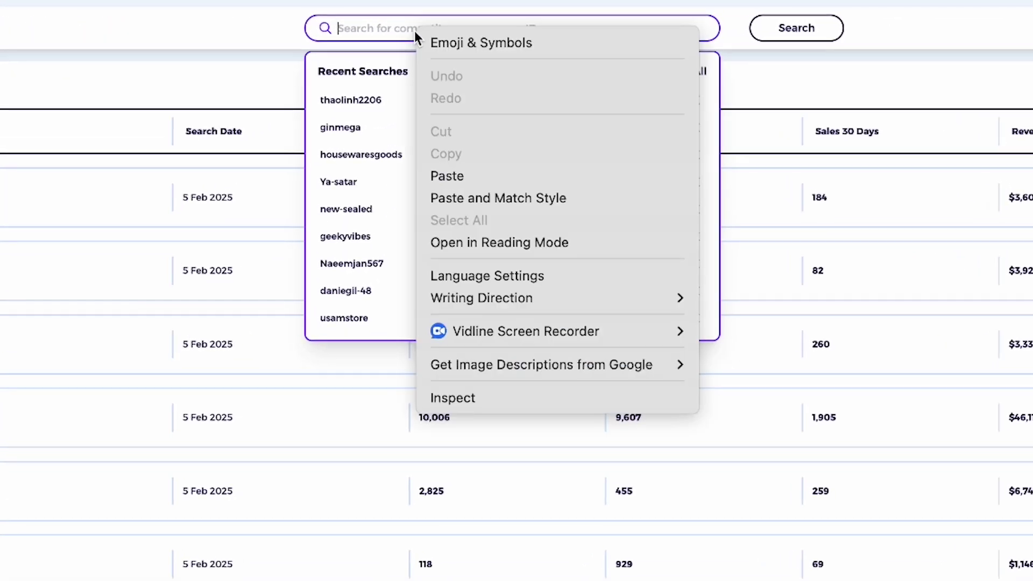
click(439, 172)
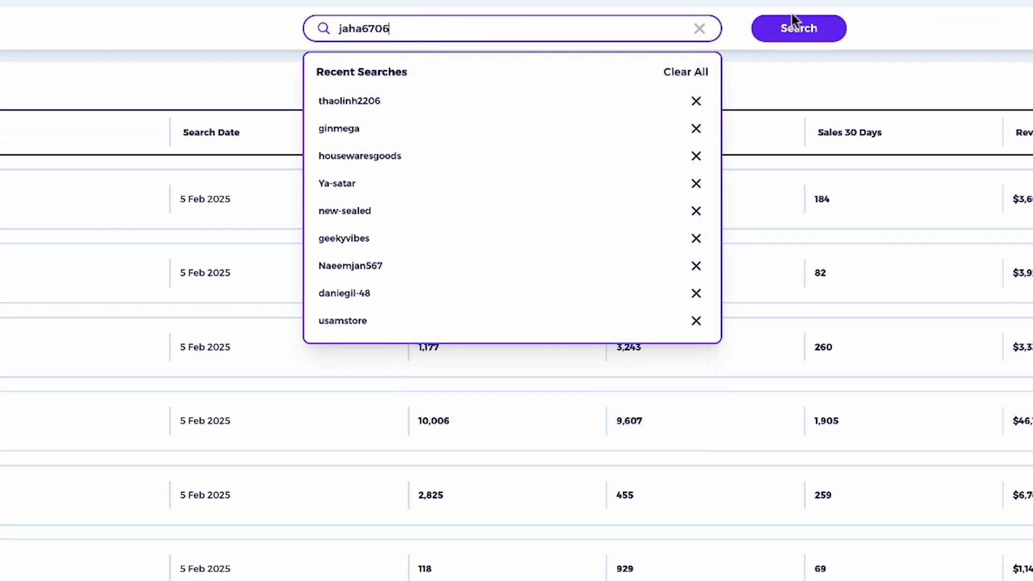
click(805, 27)
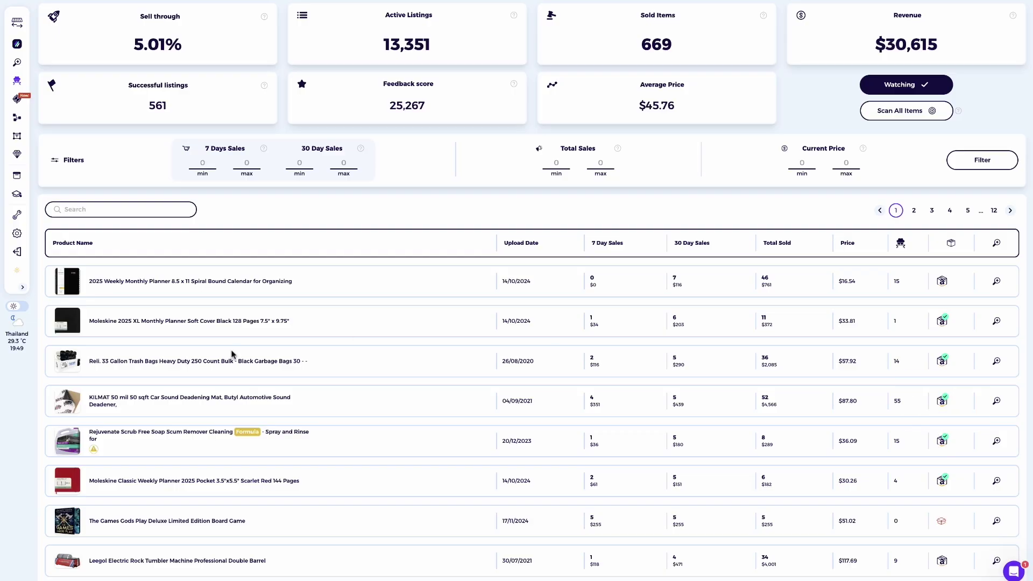
mouse_move(67, 389)
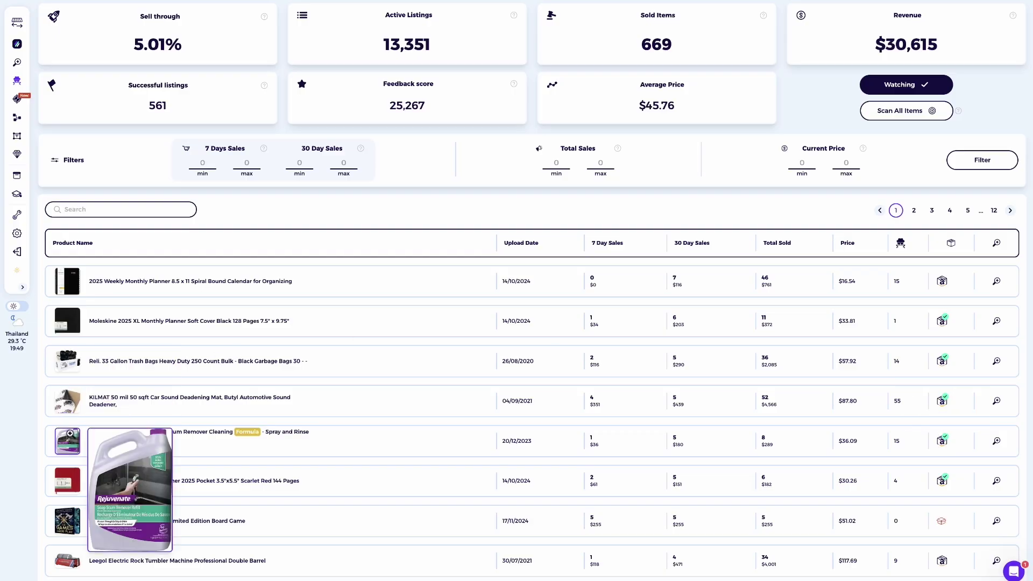
mouse_move(66, 536)
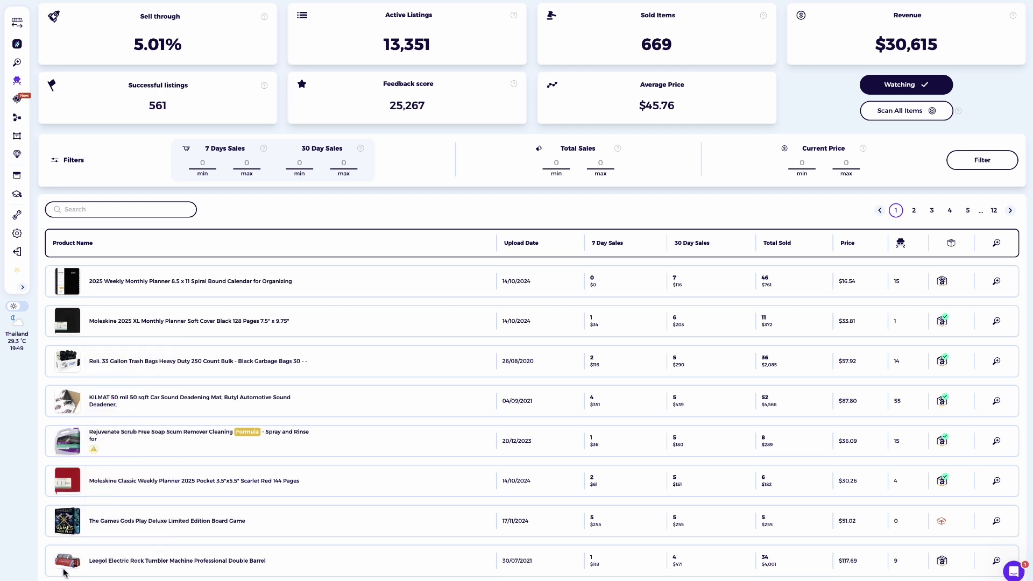
scroll(254, 330, up, 2)
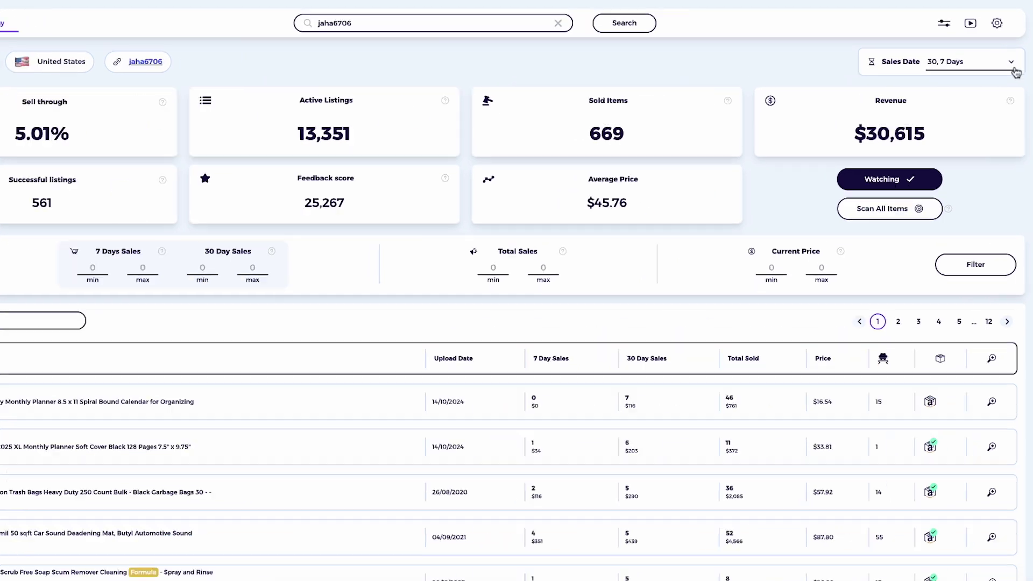
Add 14 Days to the Sales Date range, making it 30, 14, 7 Days
click(1005, 58)
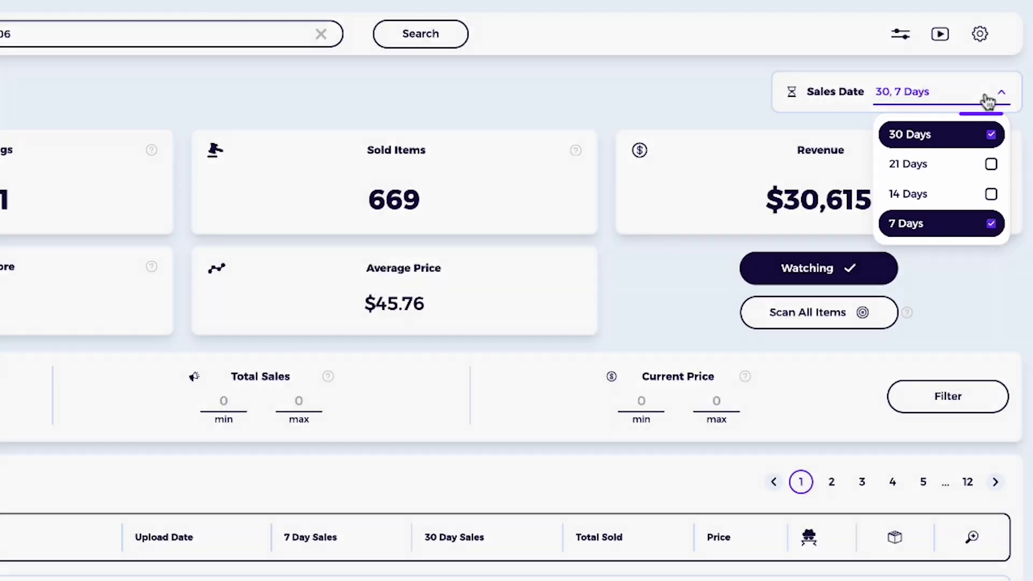
click(907, 194)
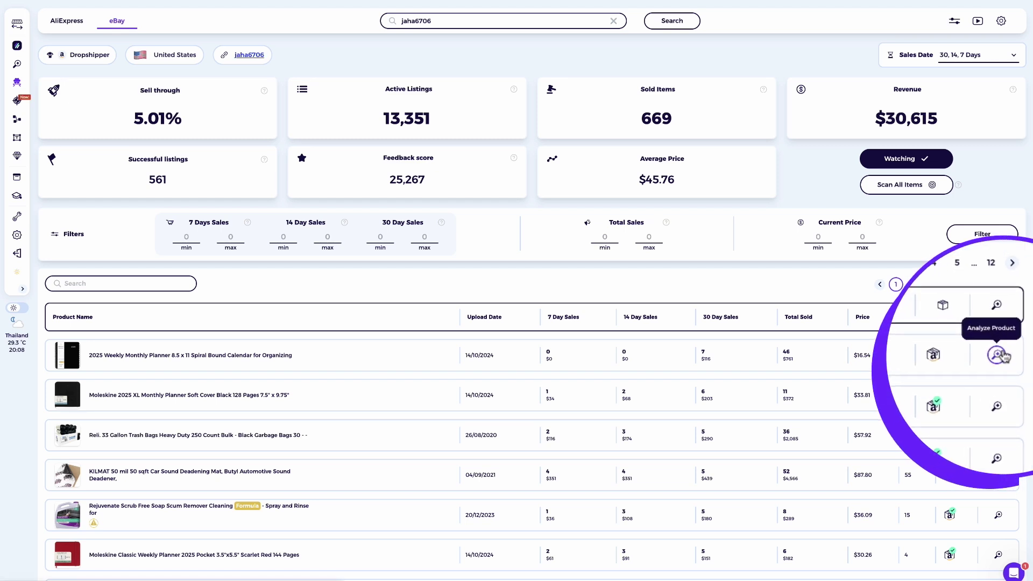
click(998, 355)
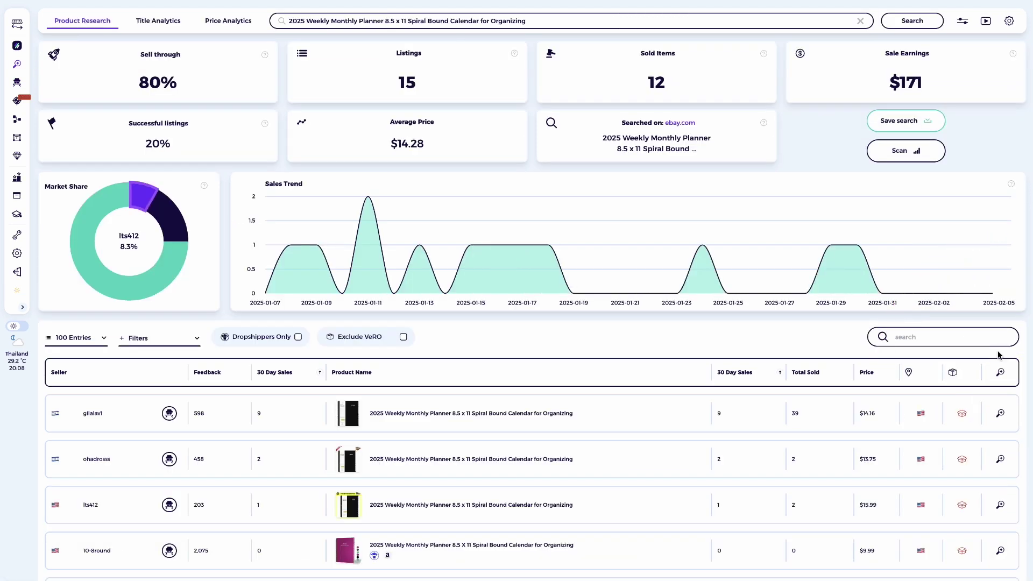
scroll(998, 355, down, 2)
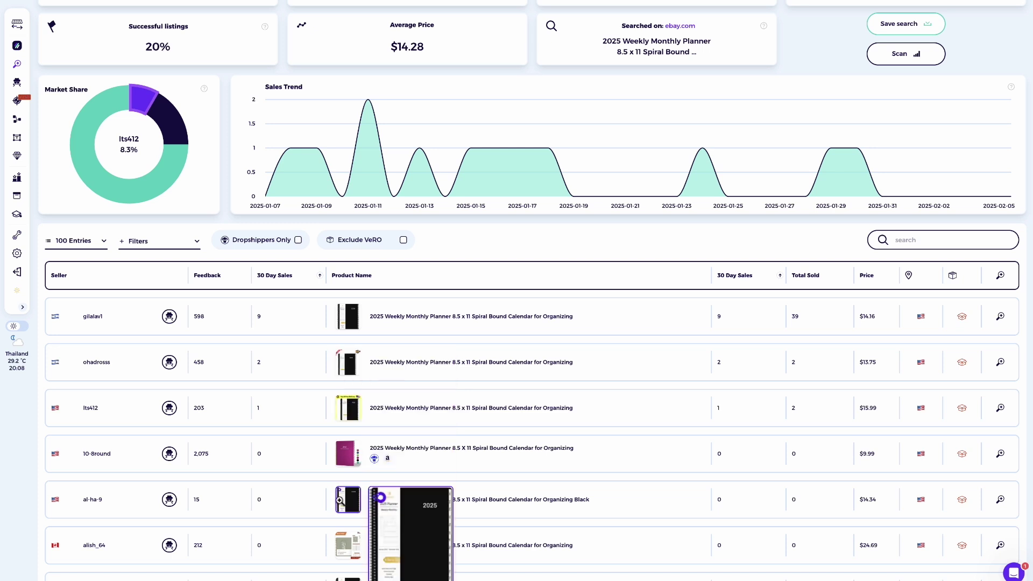
scroll(340, 493, down, 2)
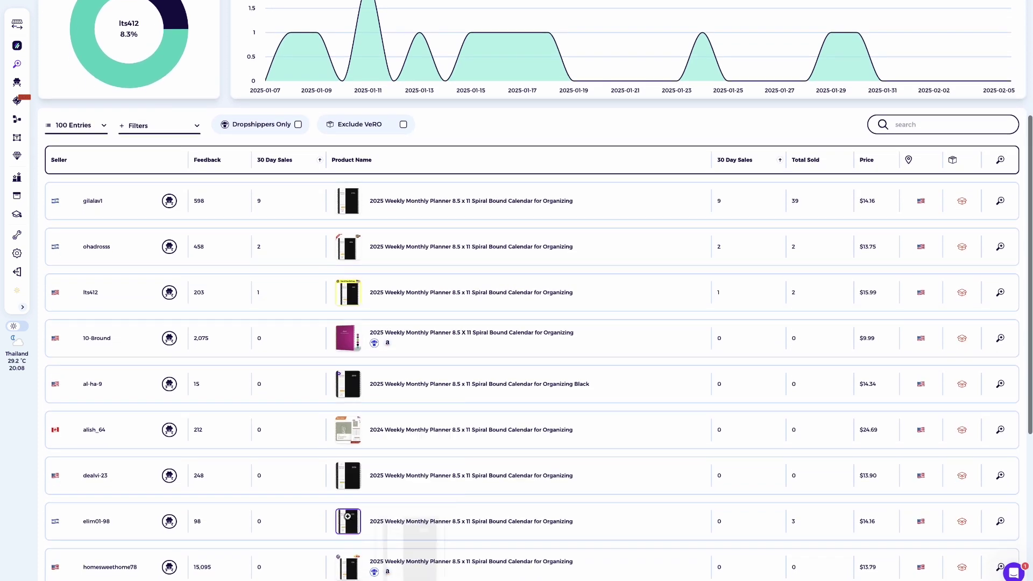
scroll(312, 377, up, 3)
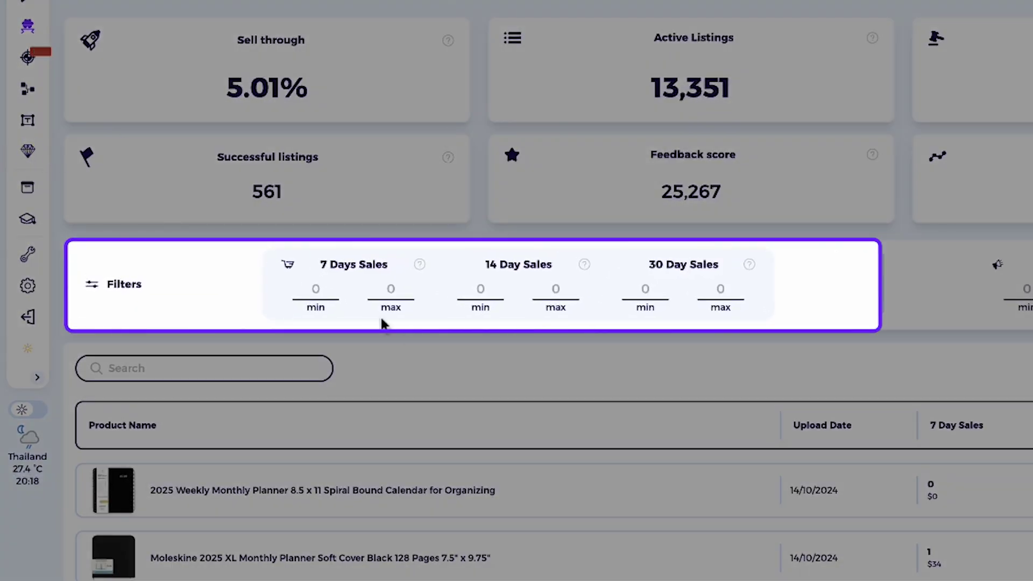
Filter the seller's products by a 7 Days Sales minimum of 2, with the other minimums at 0, leaving 8 listings
click(335, 290)
click(310, 330)
click(262, 352)
click(638, 292)
text(6)
click(702, 369)
click(317, 288)
text(2)
click(381, 352)
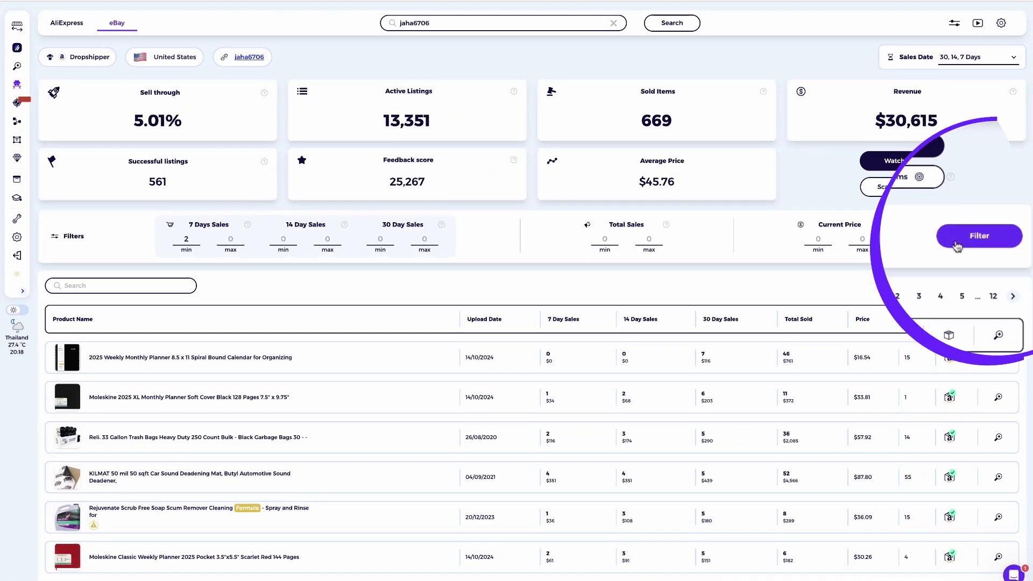
click(956, 244)
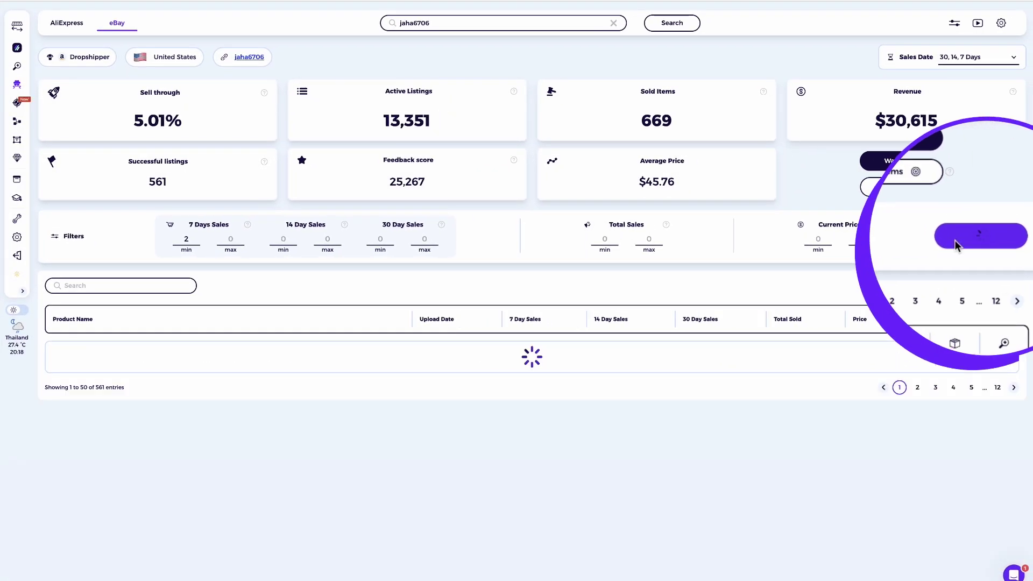
scroll(958, 247, down, 2)
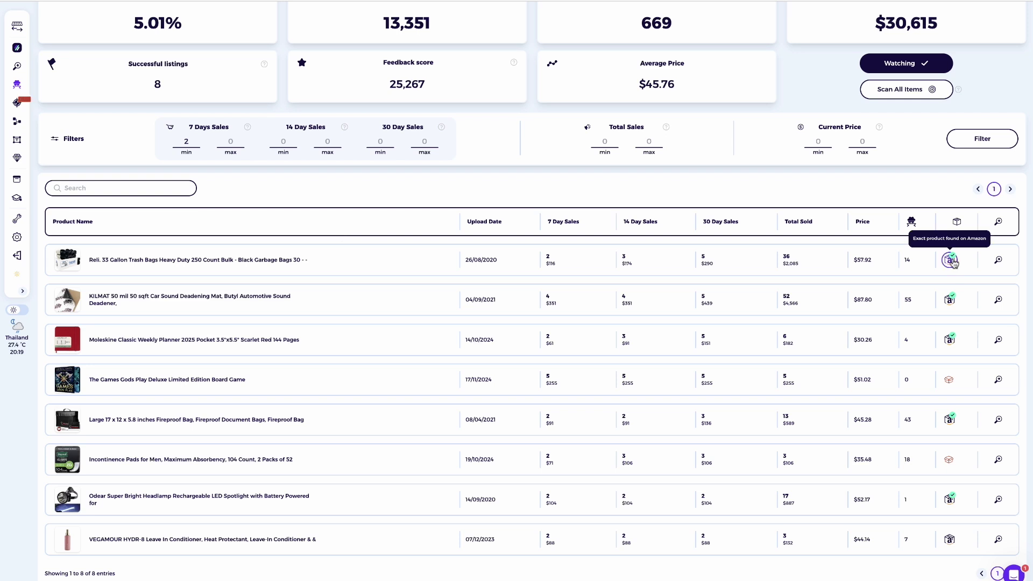
From the Moleskine row's Amazon matches, create the folder 'Product Research - Feb 2025'
click(952, 340)
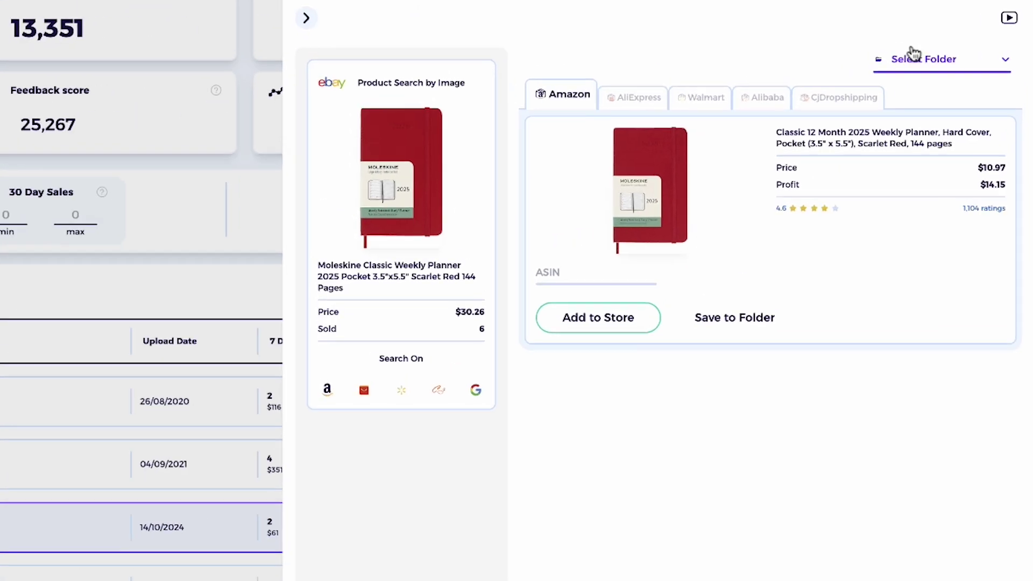
click(955, 43)
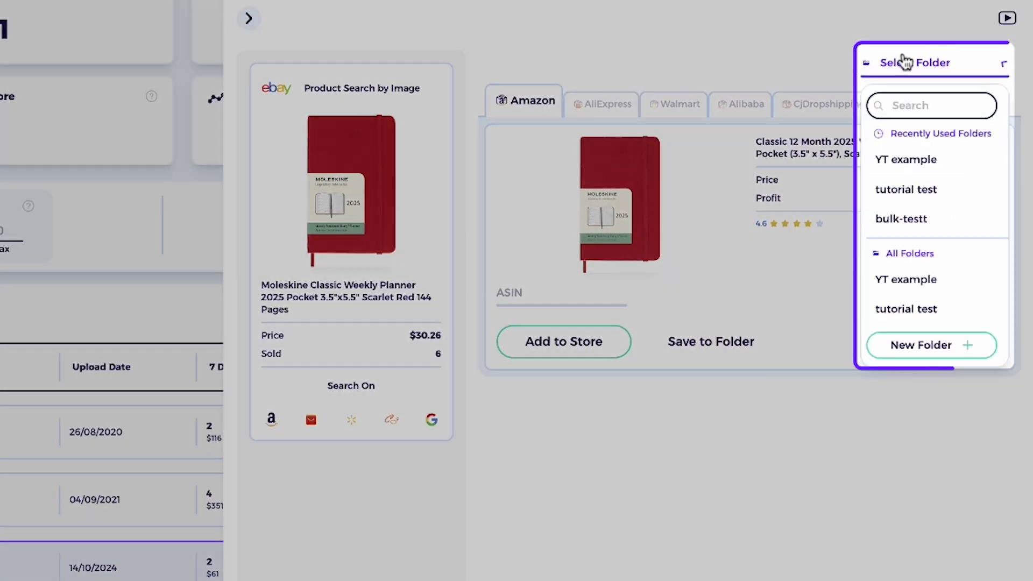
click(915, 350)
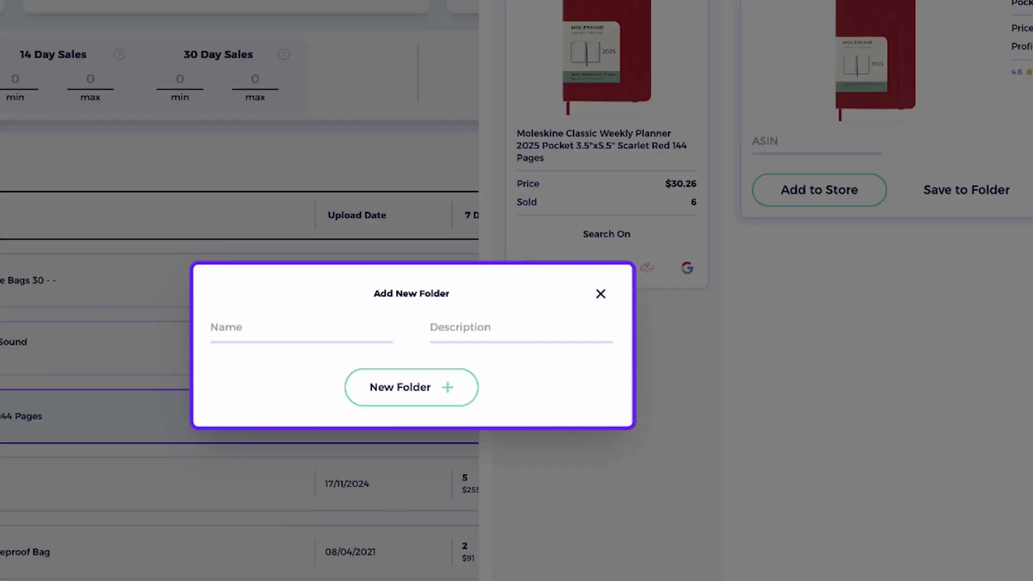
text(Product Research)
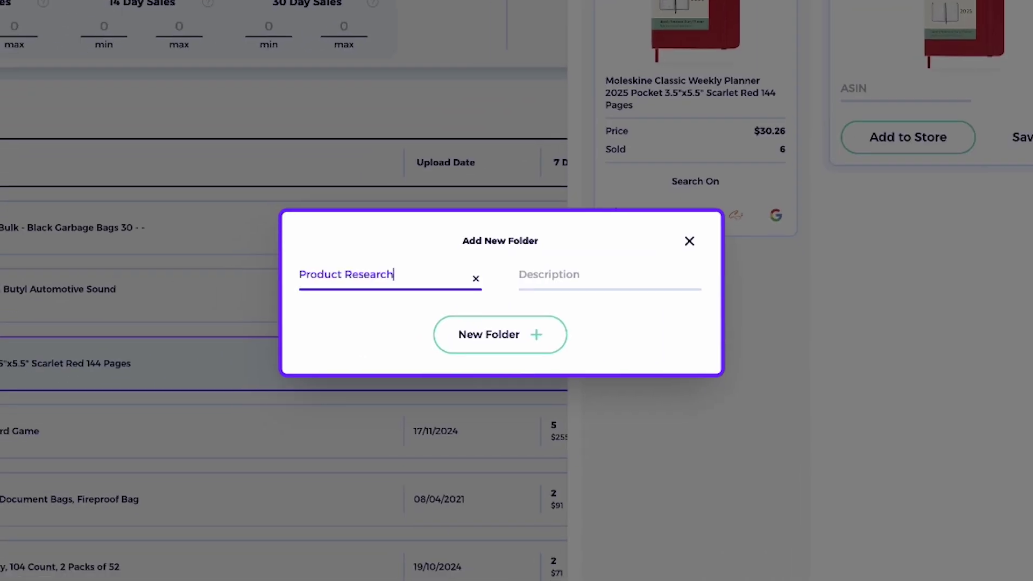
text( - Feb 2025)
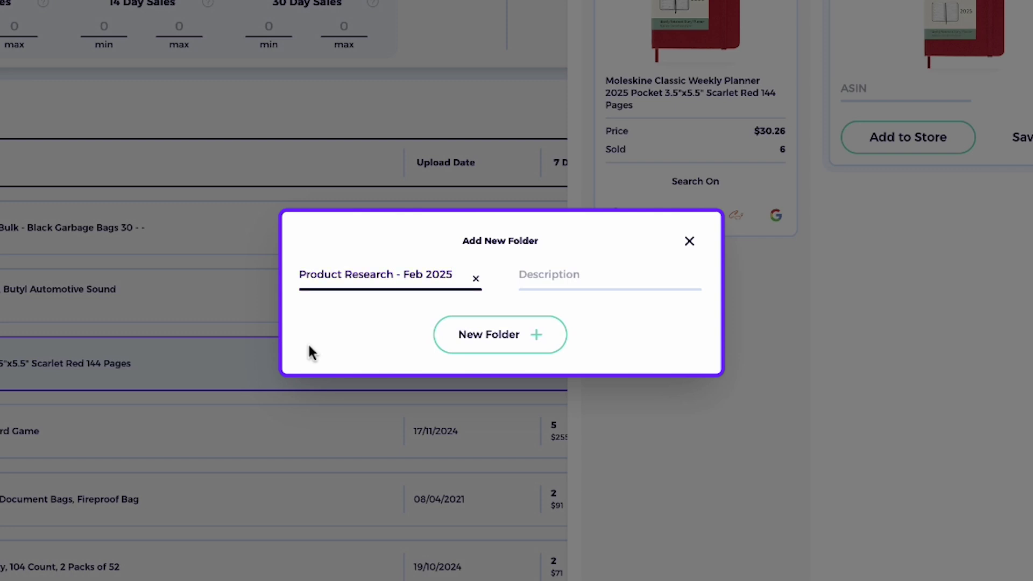
click(470, 347)
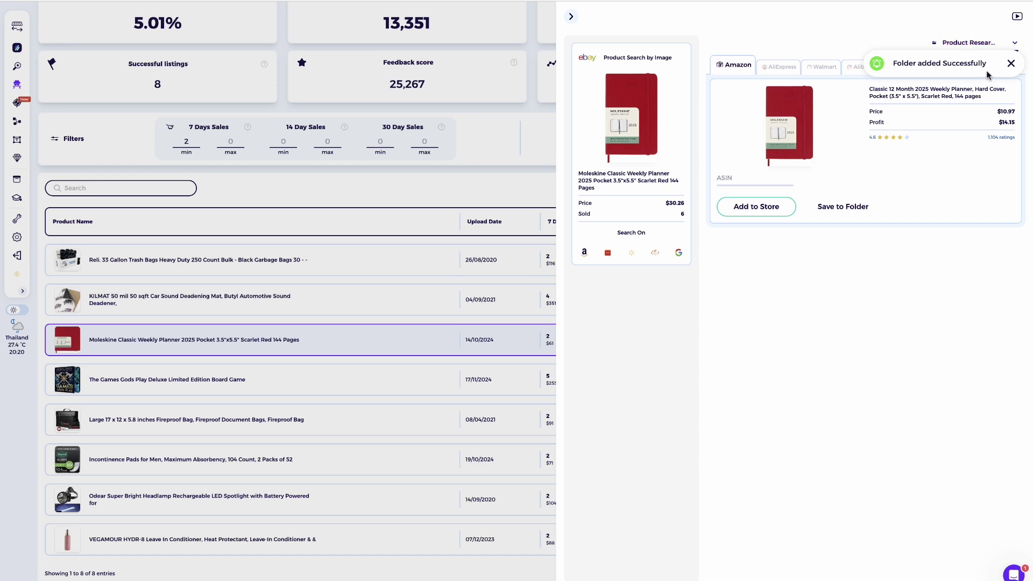
Dismiss the folder notice and restore the unfiltered 6-page product list with 7 Days Sales minimum 0
click(1011, 63)
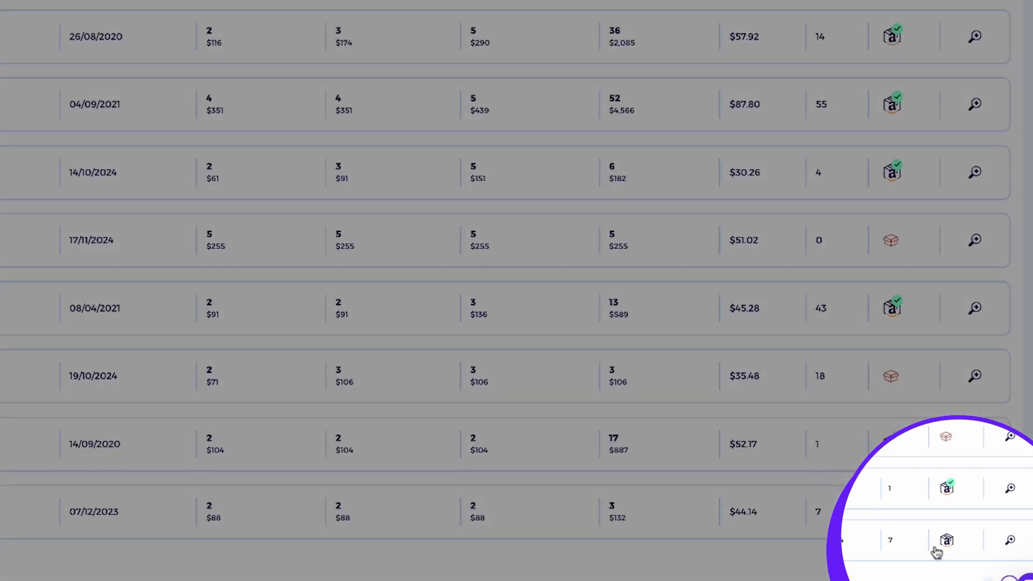
mouse_move(944, 544)
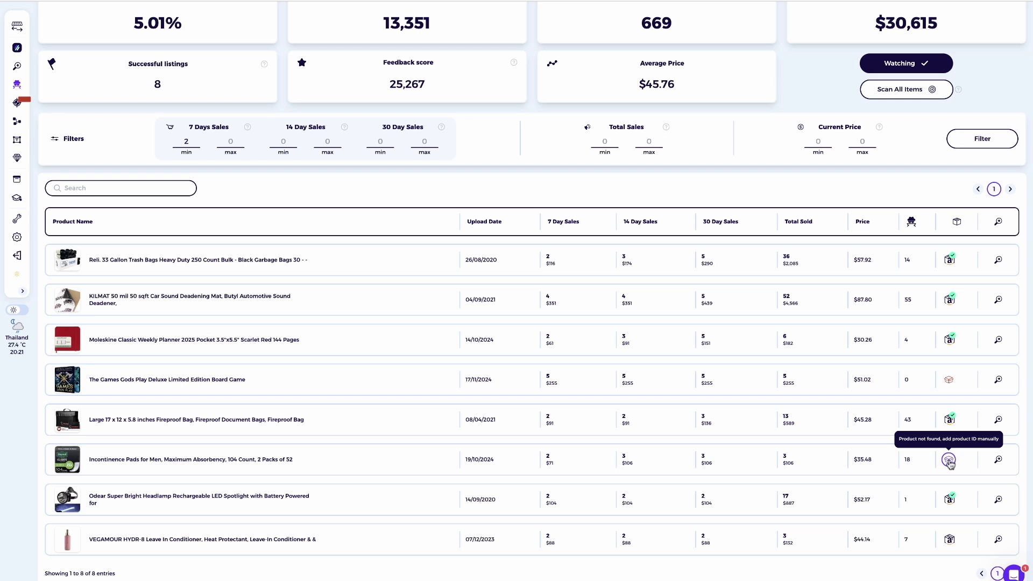
scroll(950, 462, down, 5)
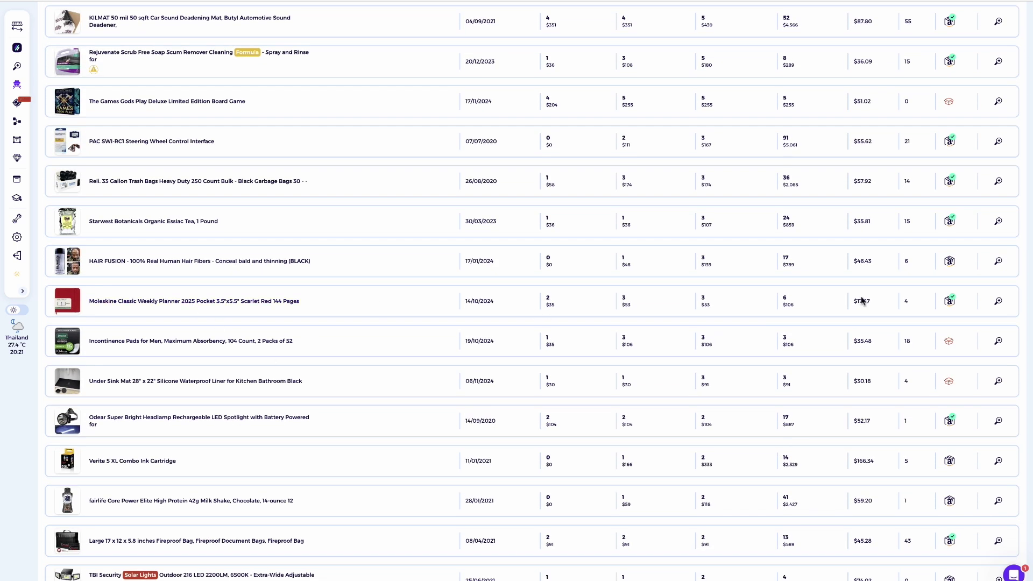
Save the Moleskine planner's and TBI solar lights' Amazon matches to the folder
click(948, 301)
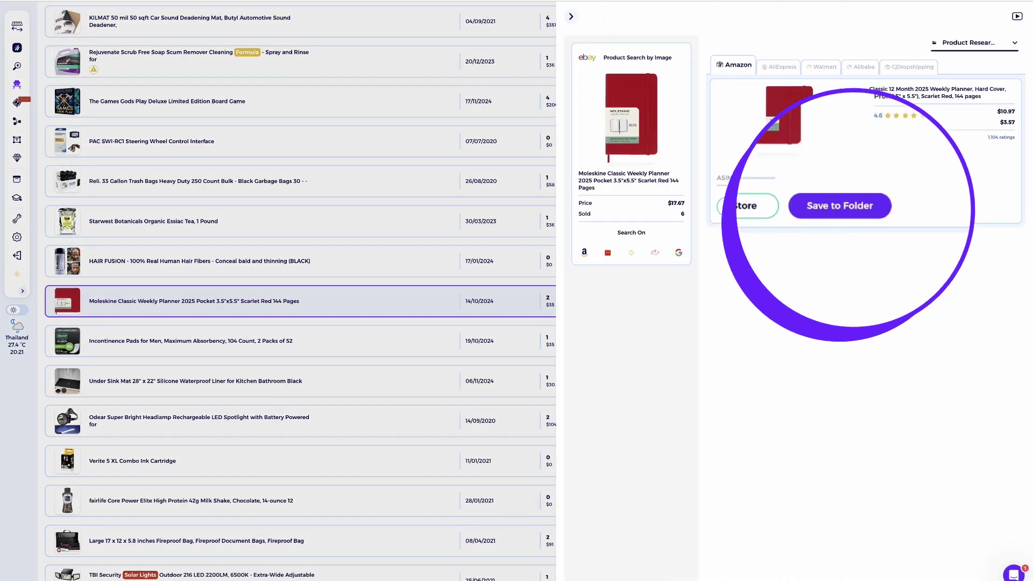
click(828, 207)
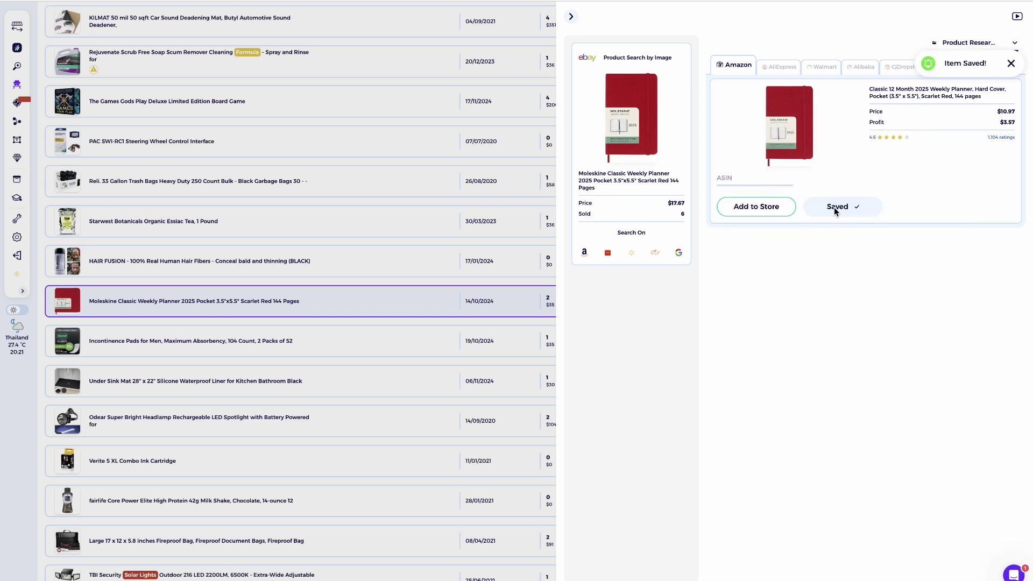
scroll(950, 375, down, 4)
click(951, 370)
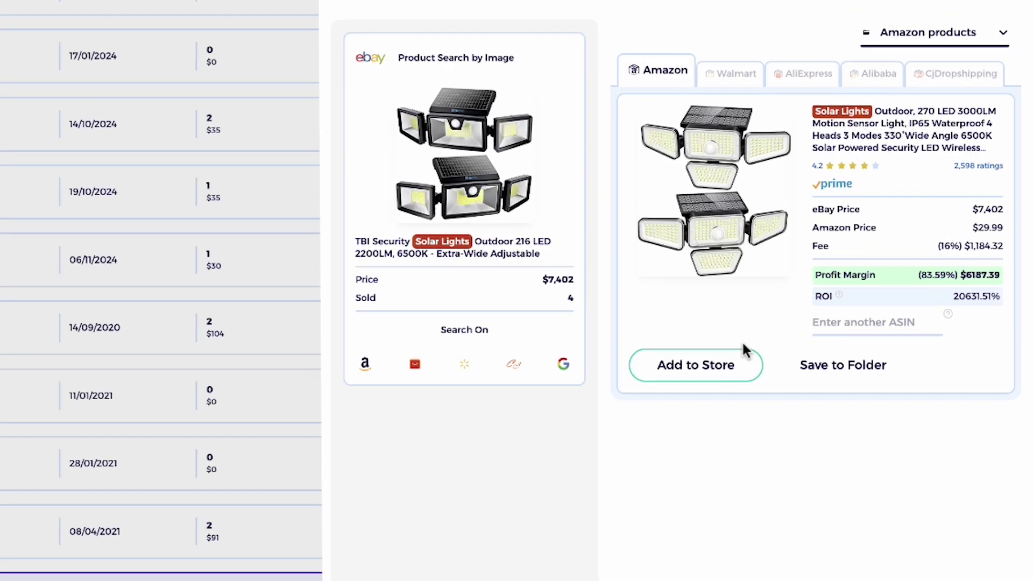
click(843, 367)
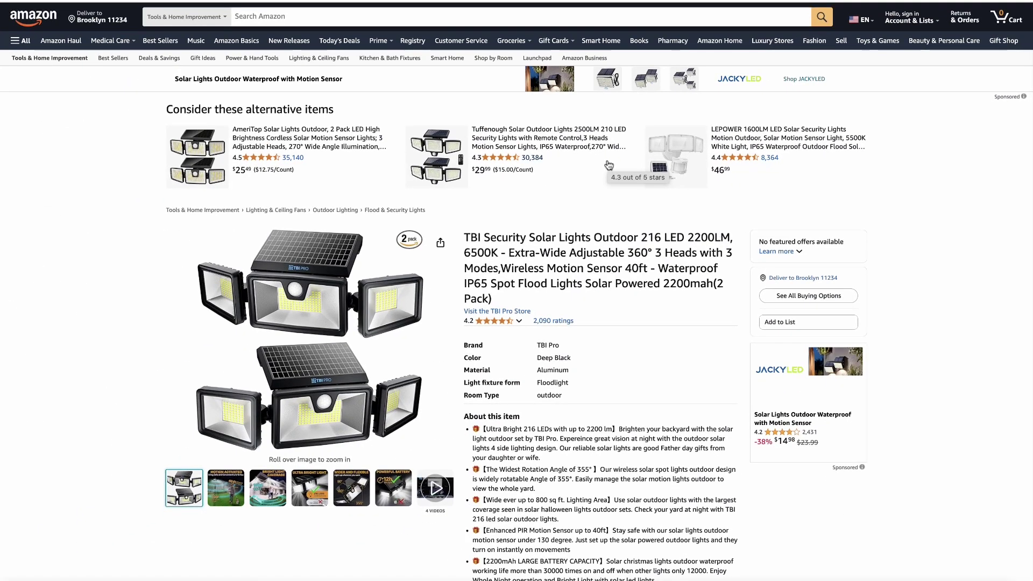
Copy Amazon ASIN B08D9TNPMZ into the product's ASIN field and reload the match
scroll(608, 164, down, 6)
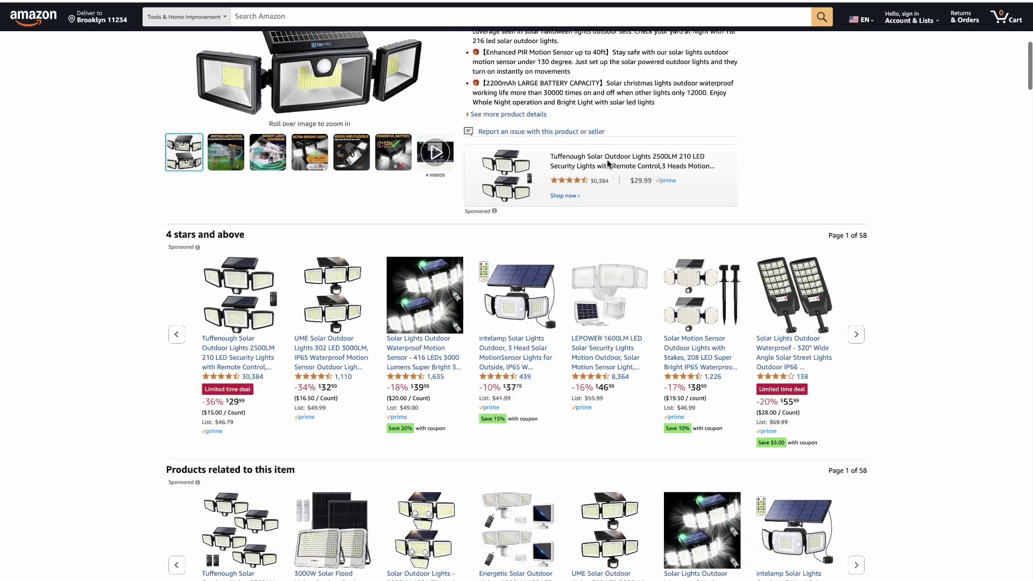
scroll(608, 164, down, 15)
scroll(608, 164, up, 5)
scroll(607, 163, up, 1)
scroll(376, 300, up, 3)
scroll(493, 214, up, 2)
double_click(715, 152)
key(ctrl+c)
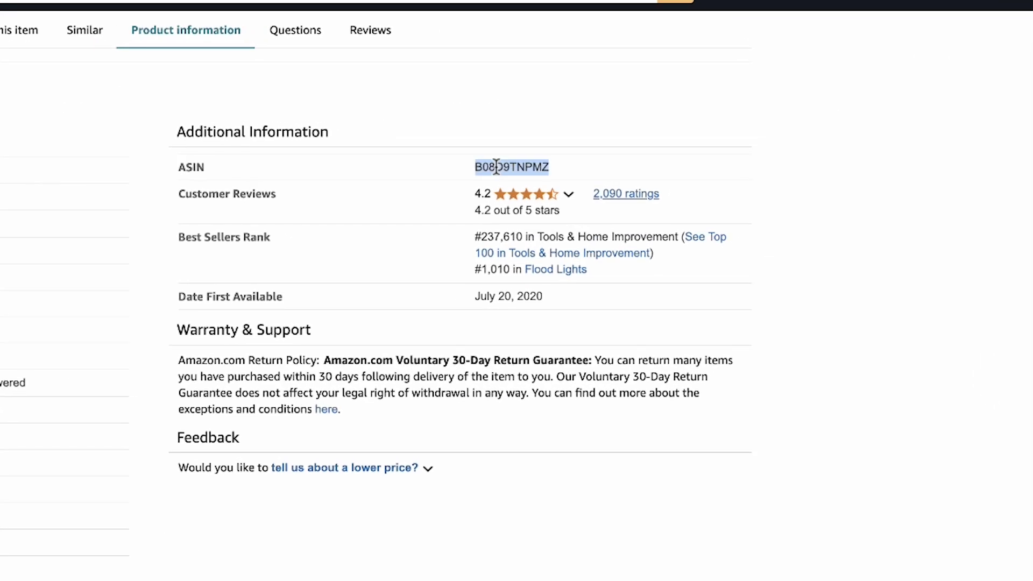
right_click(496, 167)
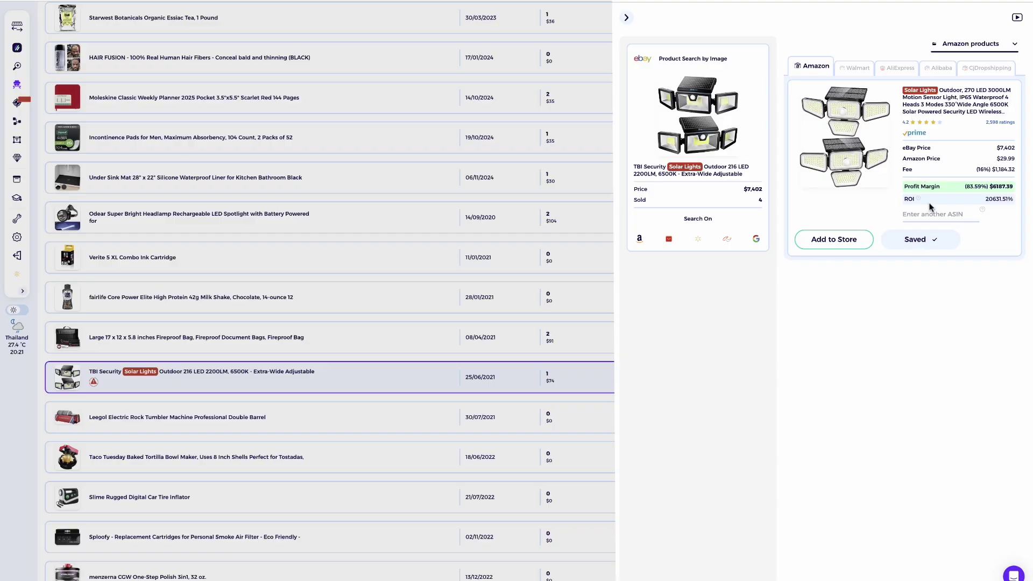
click(931, 213)
key(ctrl+v)
click(996, 214)
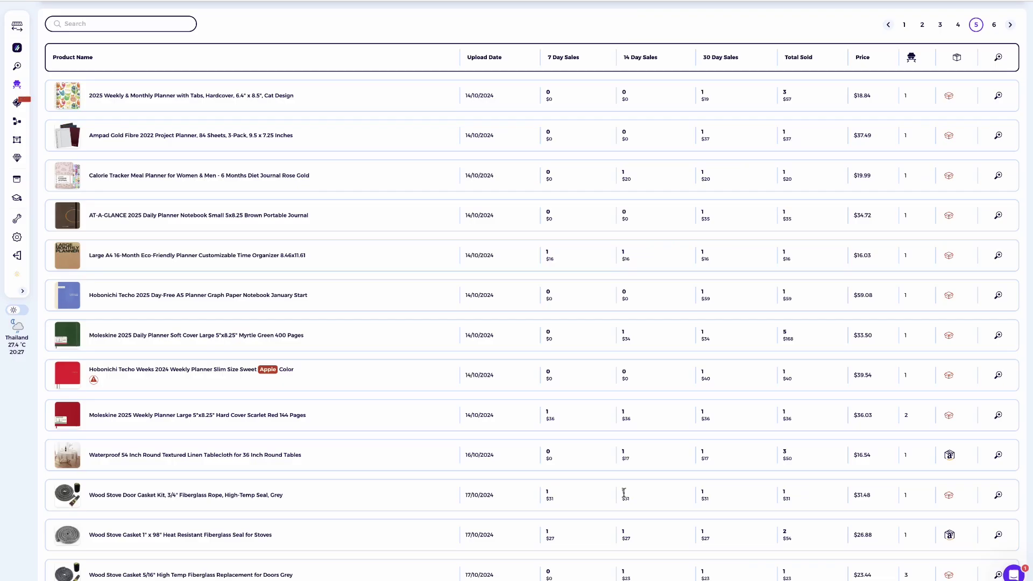
Google Lens the Wood Stove Door Gasket Kit photo to find its Amazon listing
click(949, 495)
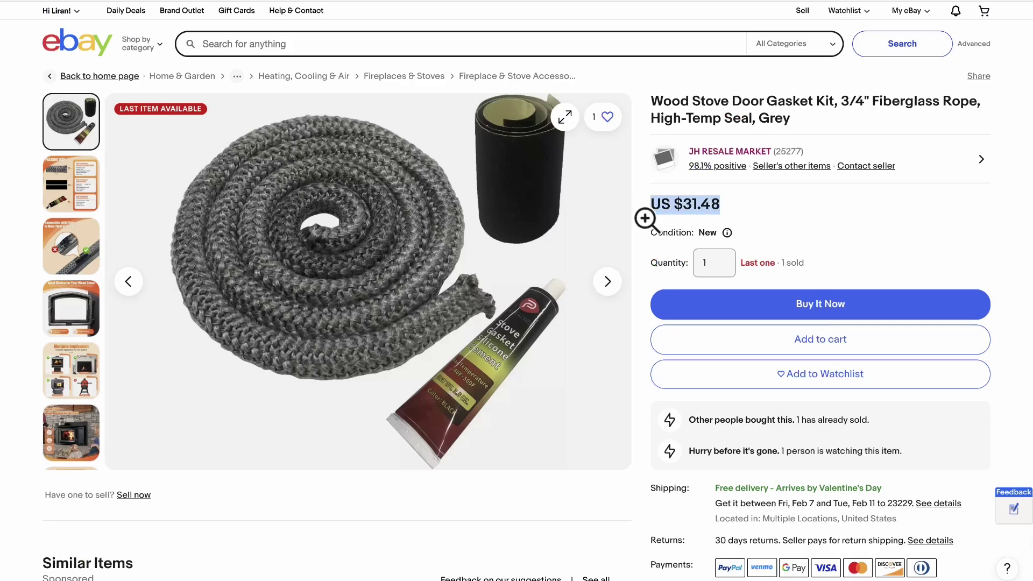
drag(646, 219, 635, 209)
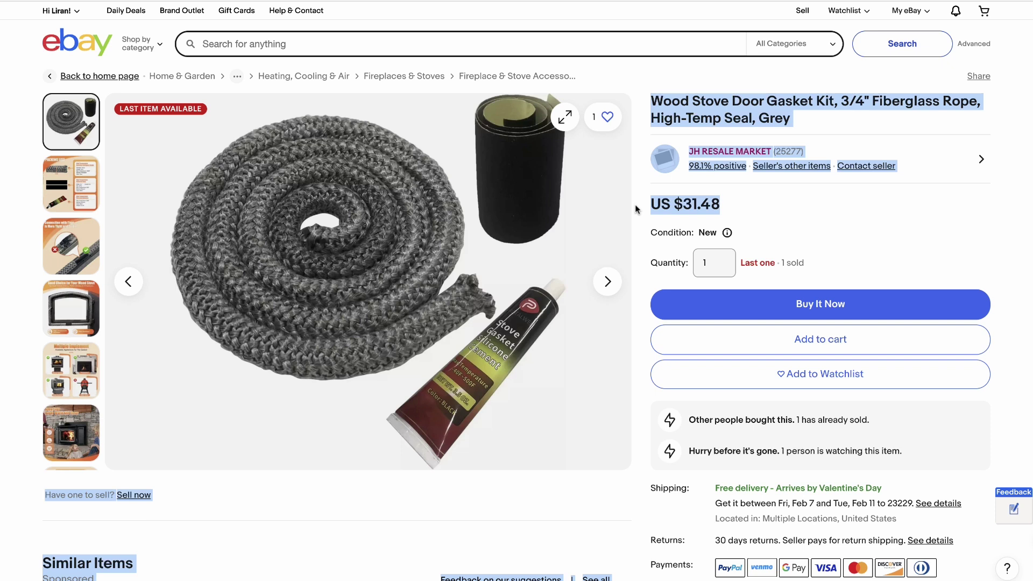
right_click(536, 199)
click(562, 284)
text(amaz)
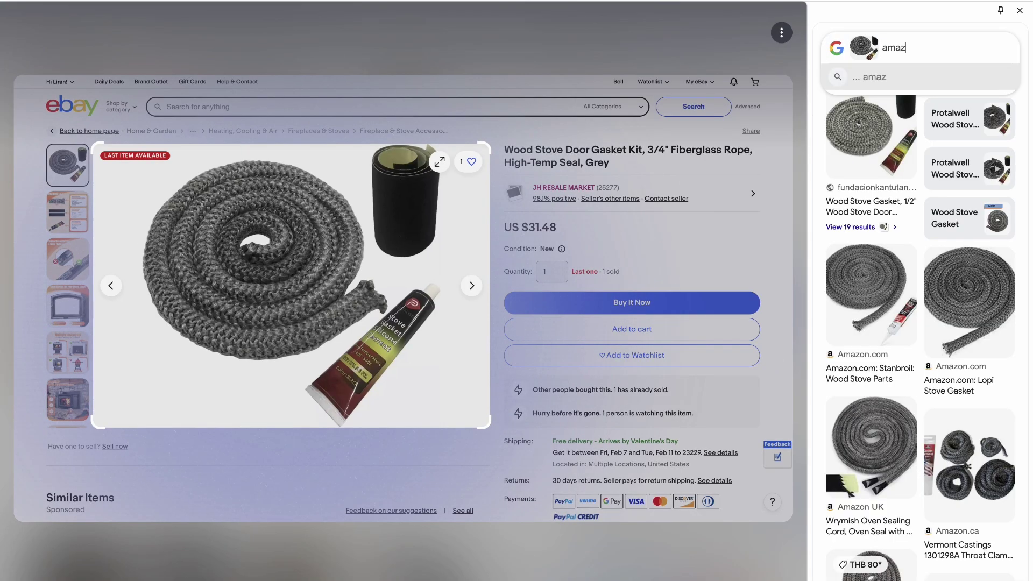
text(on)
key(Return)
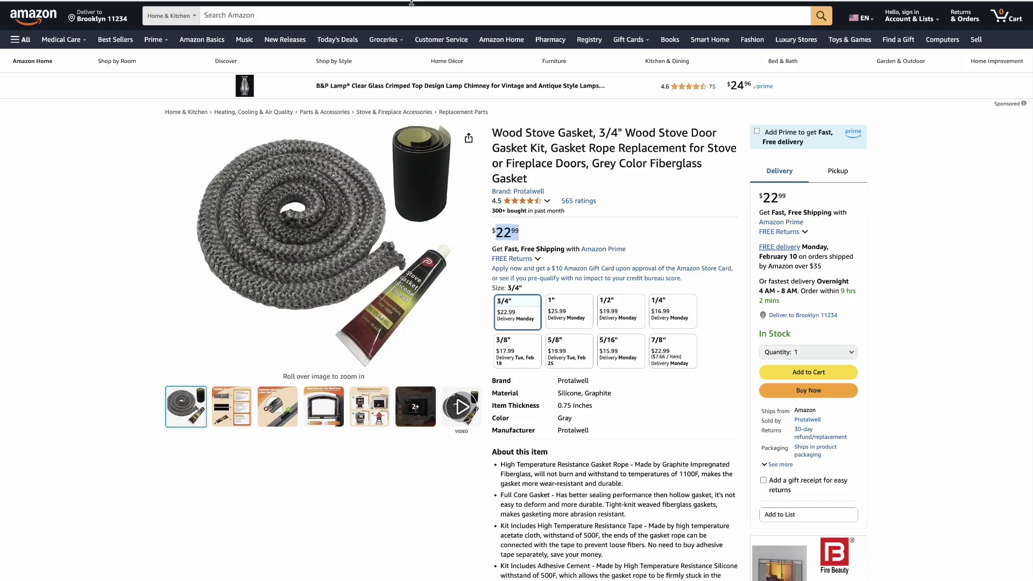
scroll(648, 230, down, 20)
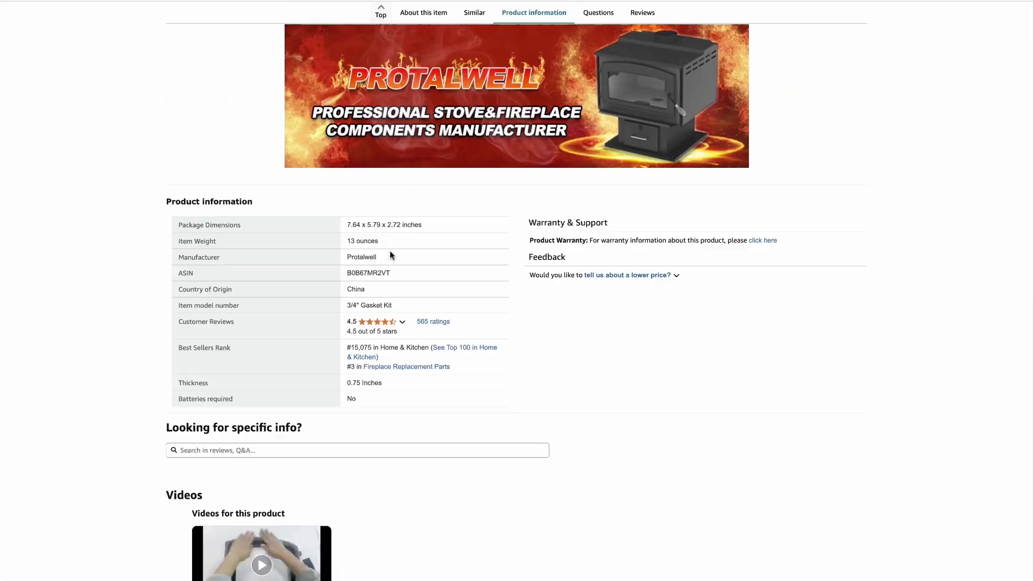
Enter ASIN B0B67MR2VT in ZIK's ASIN field, loading the $22.99 match with $3.15 profit
drag(178, 273, 407, 278)
click(398, 277)
double_click(388, 273)
right_click(388, 271)
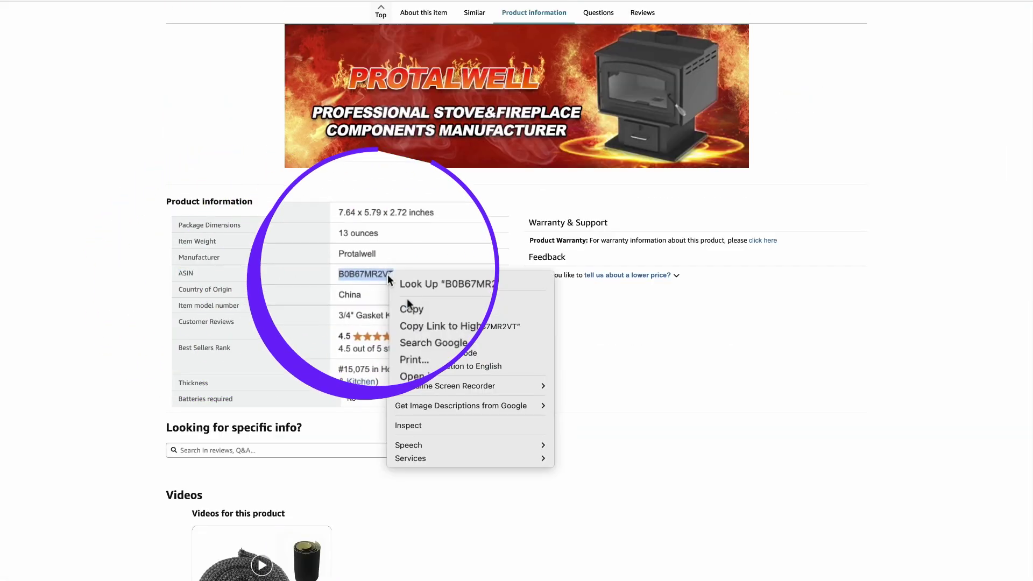
click(409, 301)
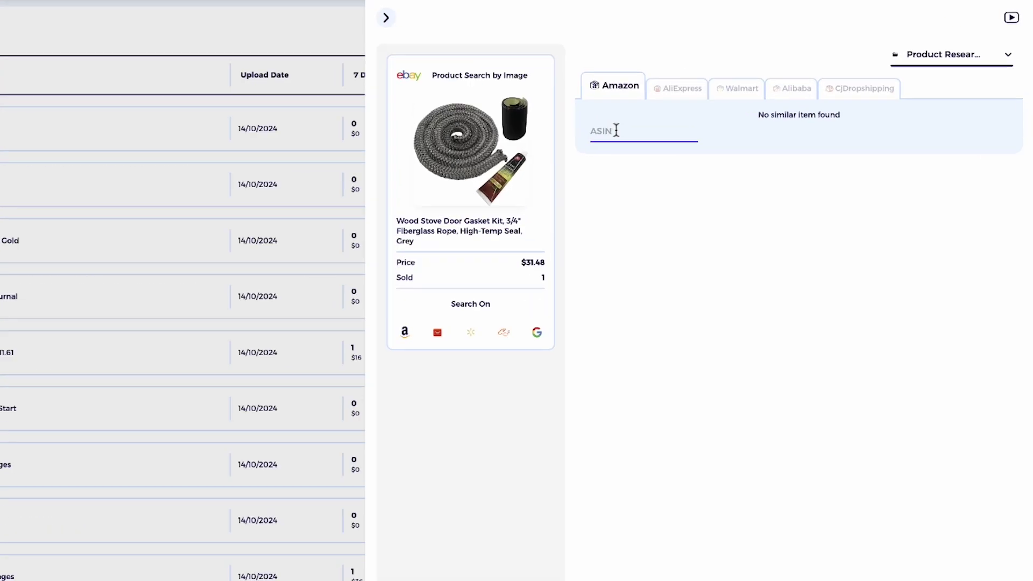
right_click(594, 134)
click(560, 305)
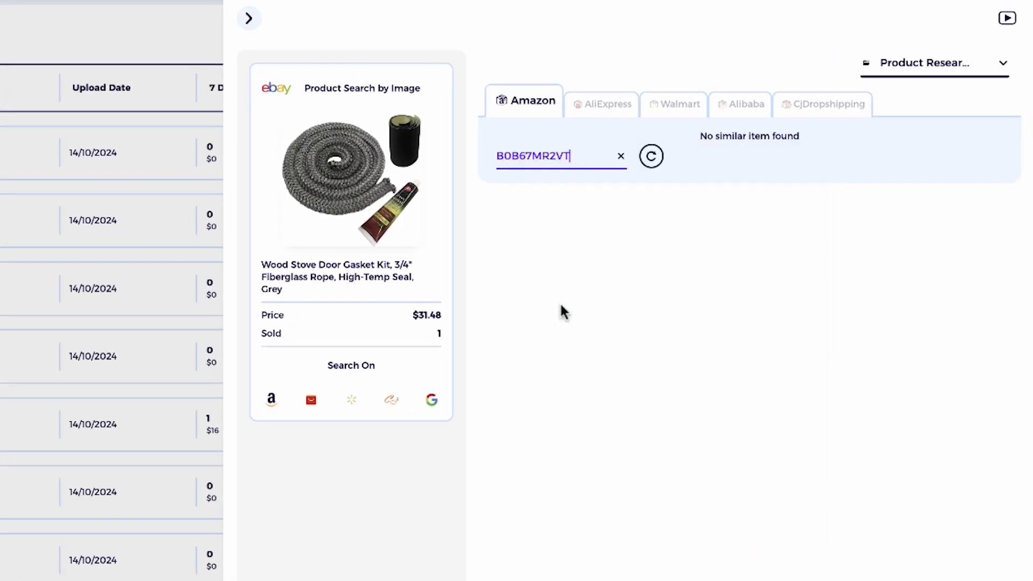
click(651, 156)
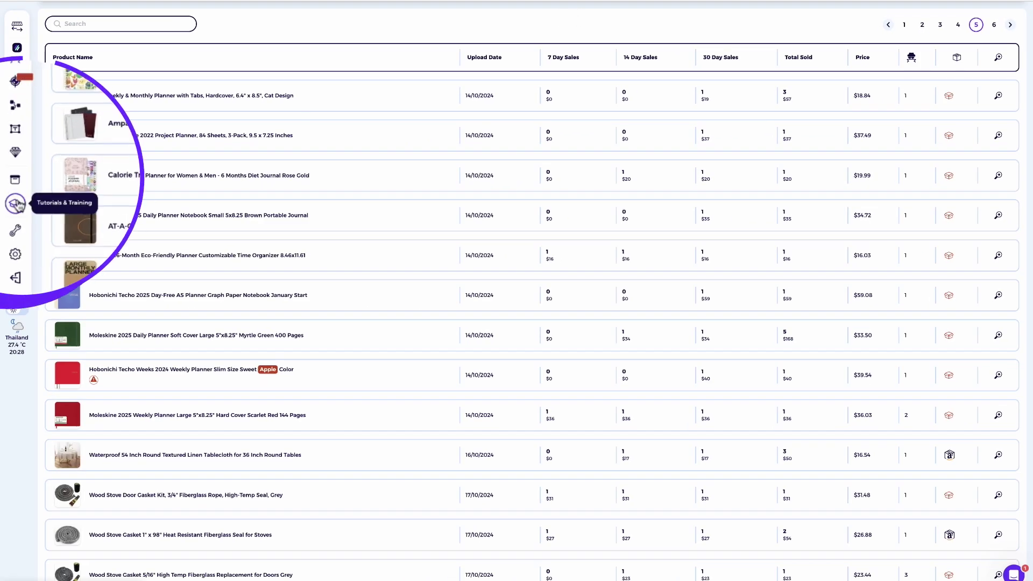
In My Products, open 'Product Research - Feb 2025' and tick the gasket kit, solar lights and Moleskine planner
click(17, 178)
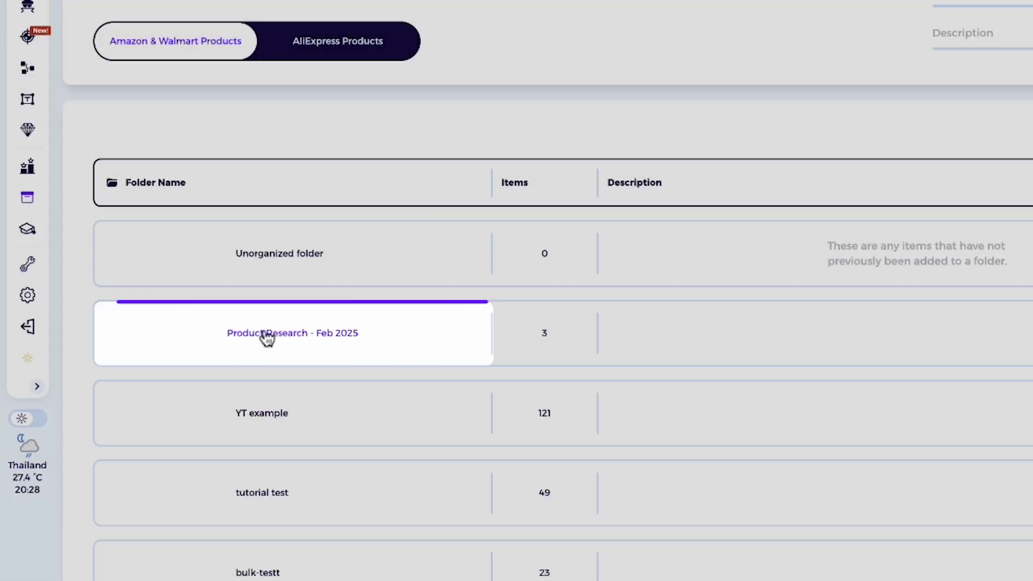
click(267, 337)
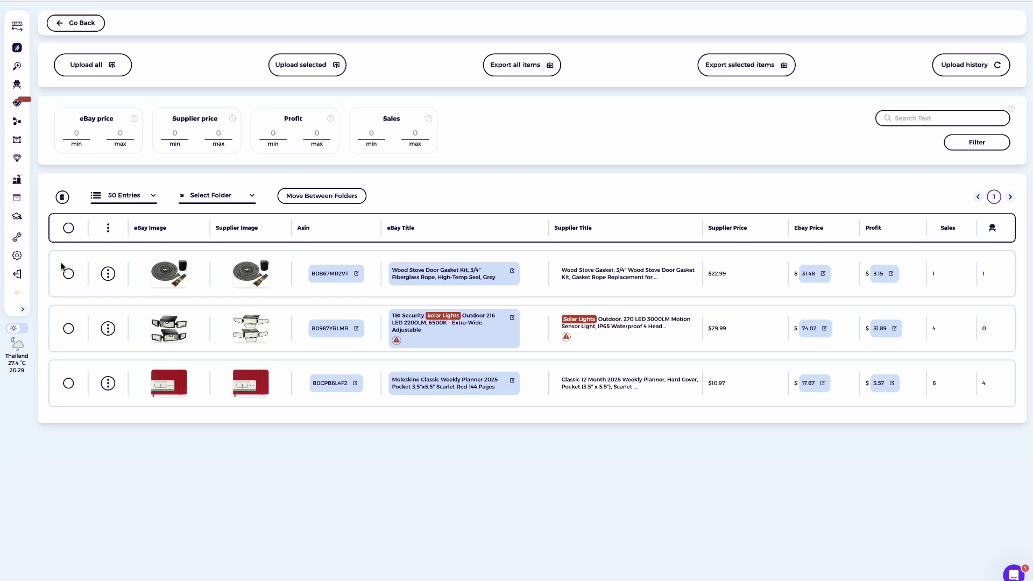
click(68, 274)
click(68, 328)
click(69, 382)
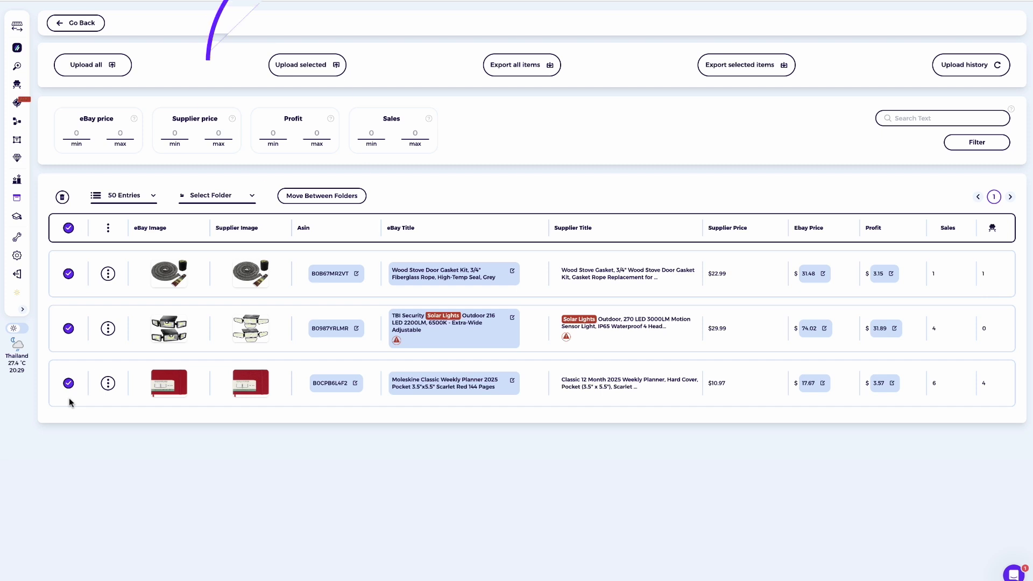
click(310, 72)
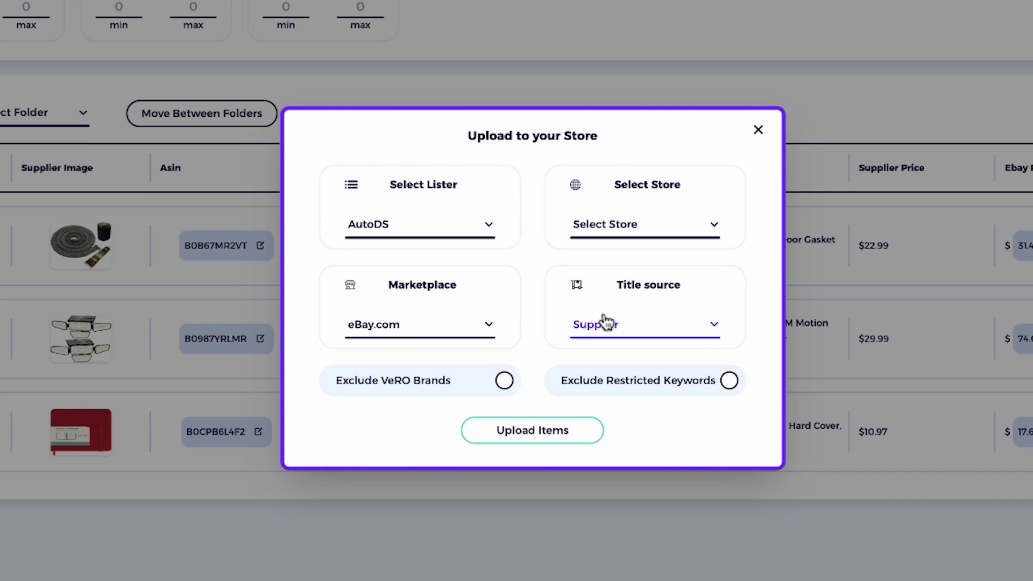
click(438, 383)
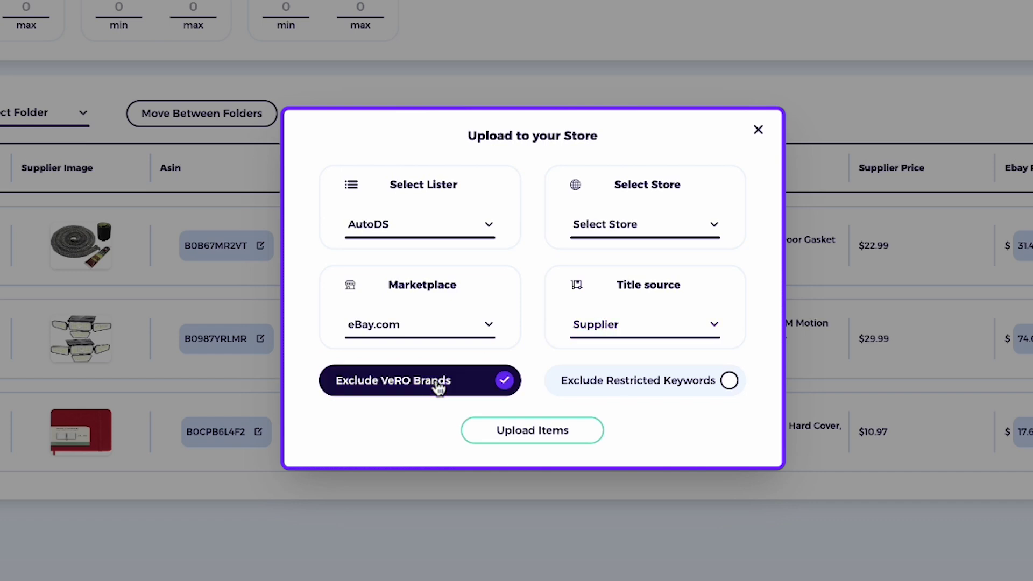
click(650, 384)
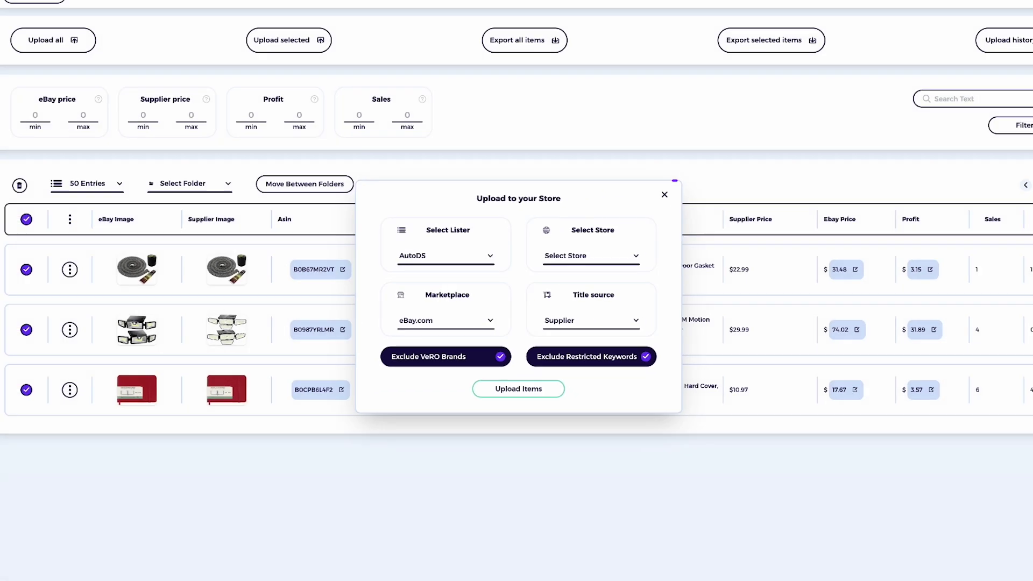
click(69, 402)
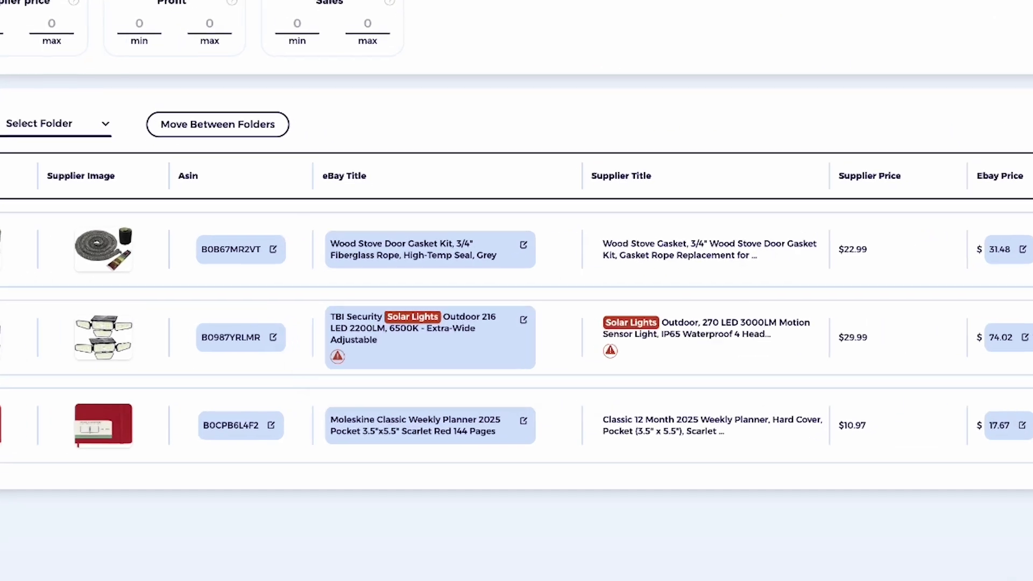
Export the checked gasket and planner products to CSV, excluding VeRO brands and restricted keywords
click(715, 66)
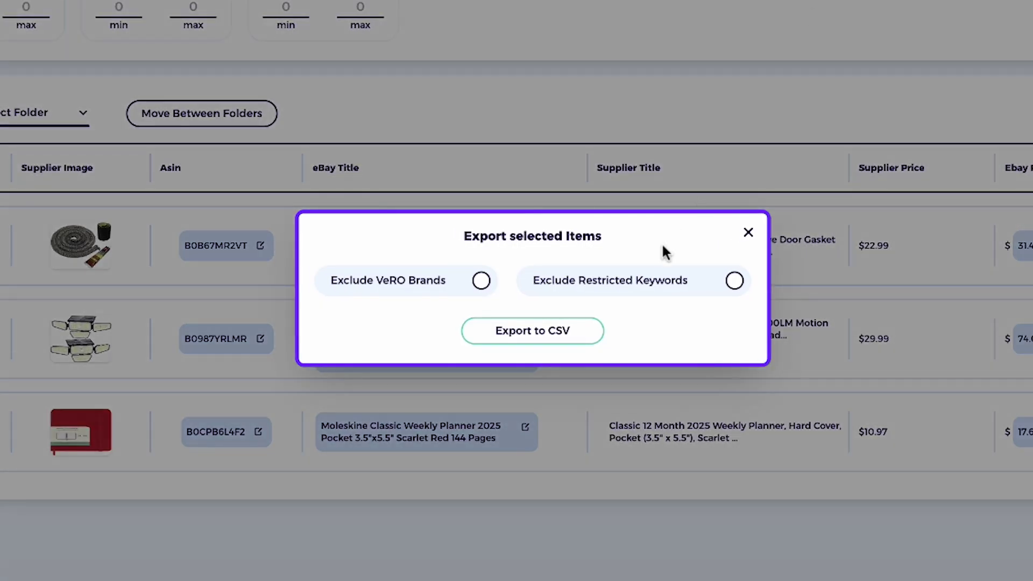
click(660, 289)
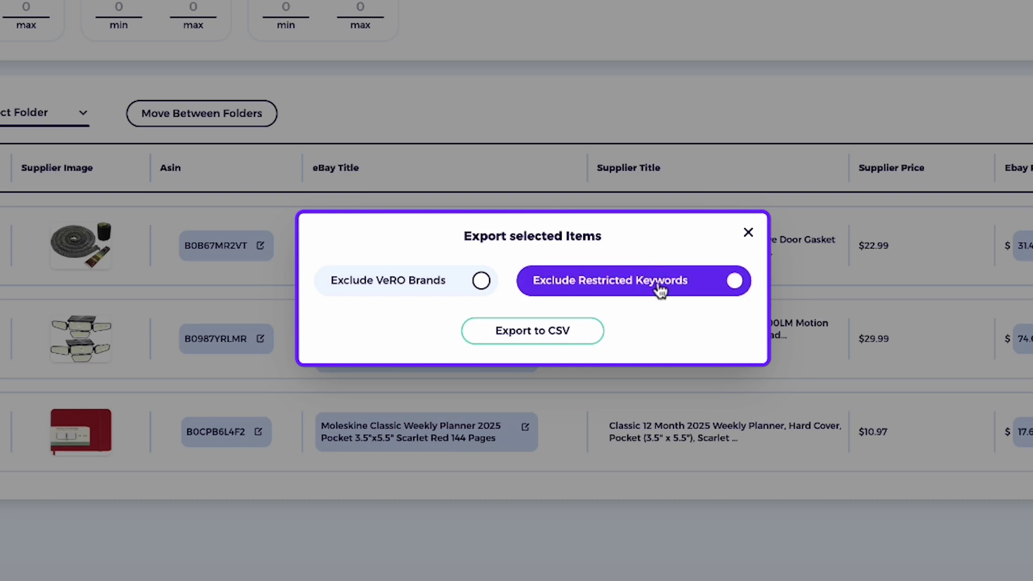
click(660, 288)
click(468, 284)
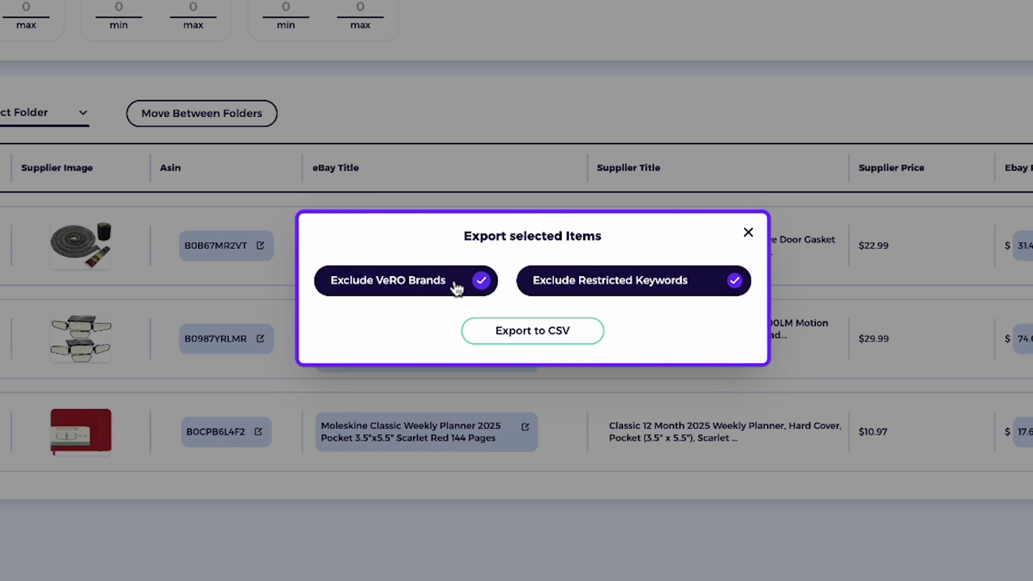
click(513, 344)
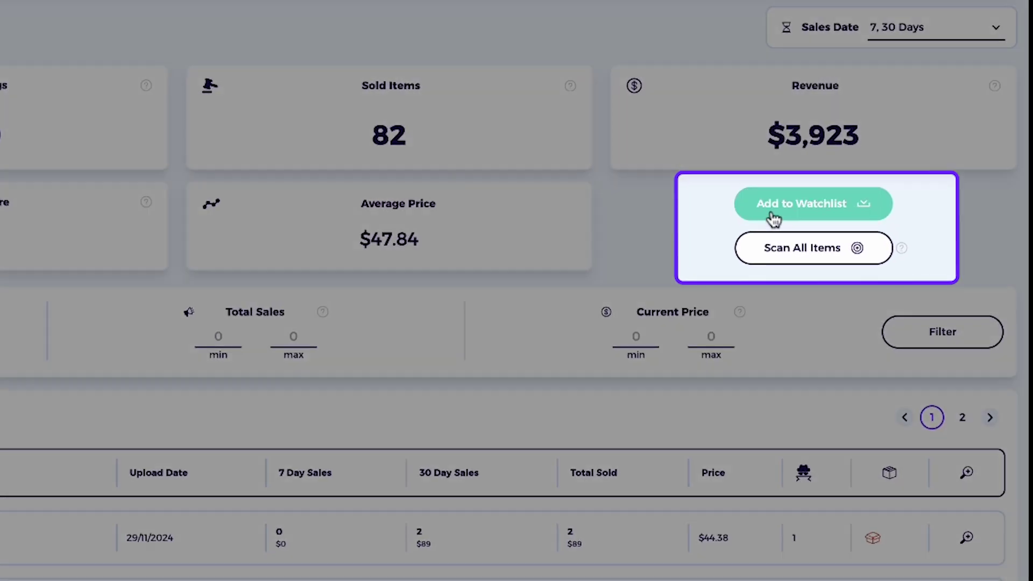
Save the 7,769-listing store as a competitor with the comment 'Dropshipper with high product prices'
click(882, 162)
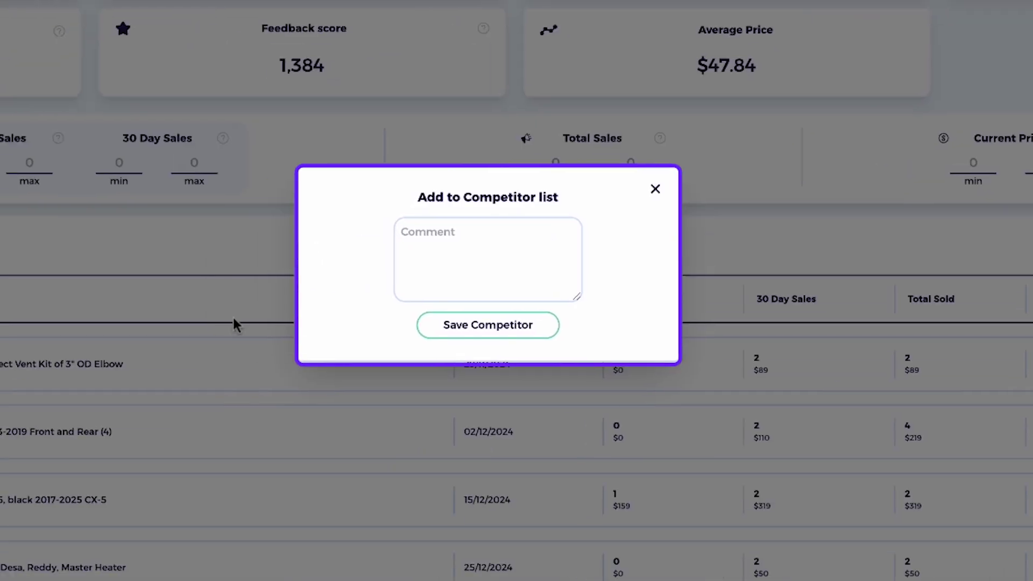
click(71, 428)
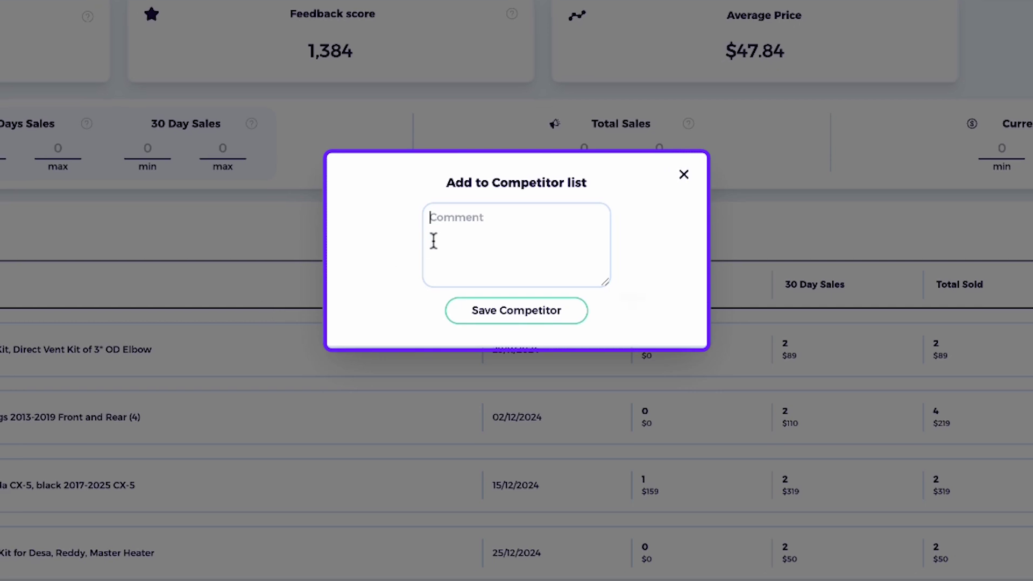
key(ctrl+v)
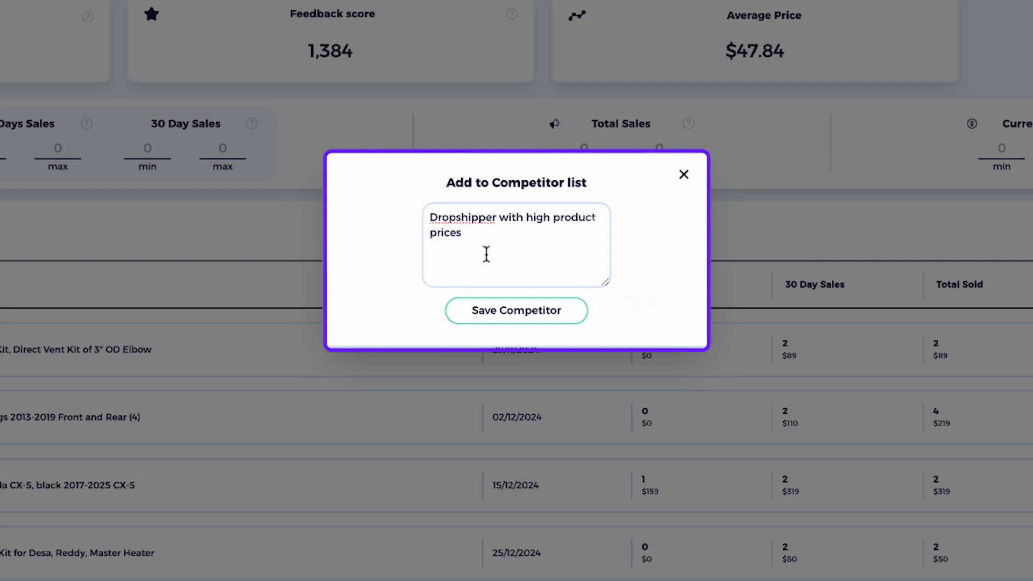
click(520, 313)
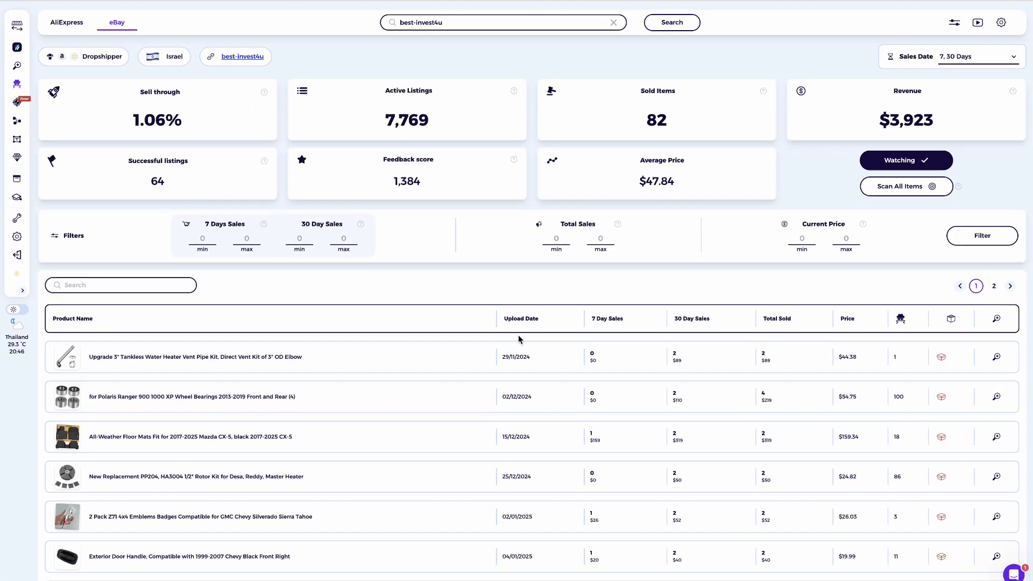
Open the Competitor Research watchlist showing the newly saved 7,769-listing store
click(17, 83)
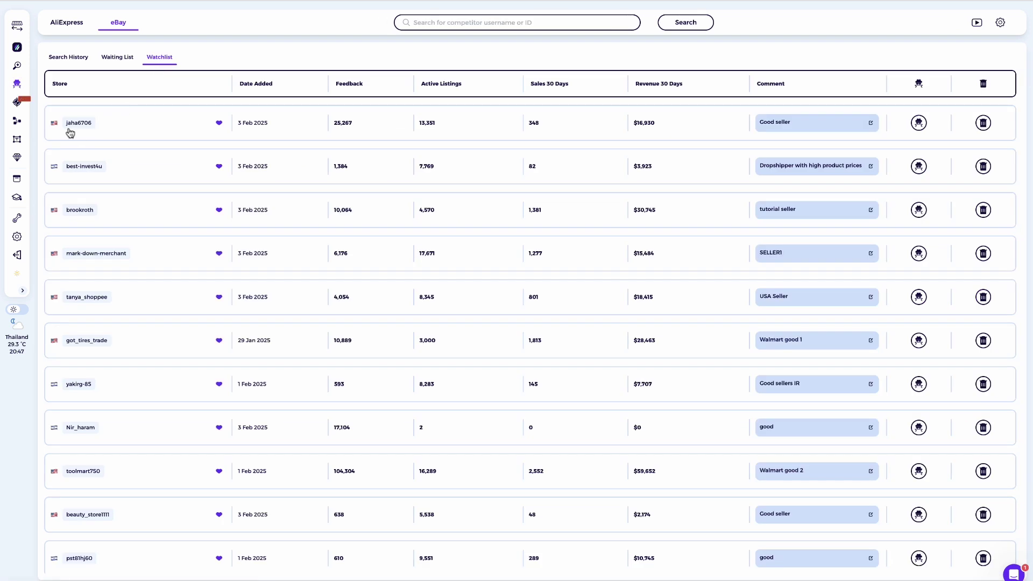